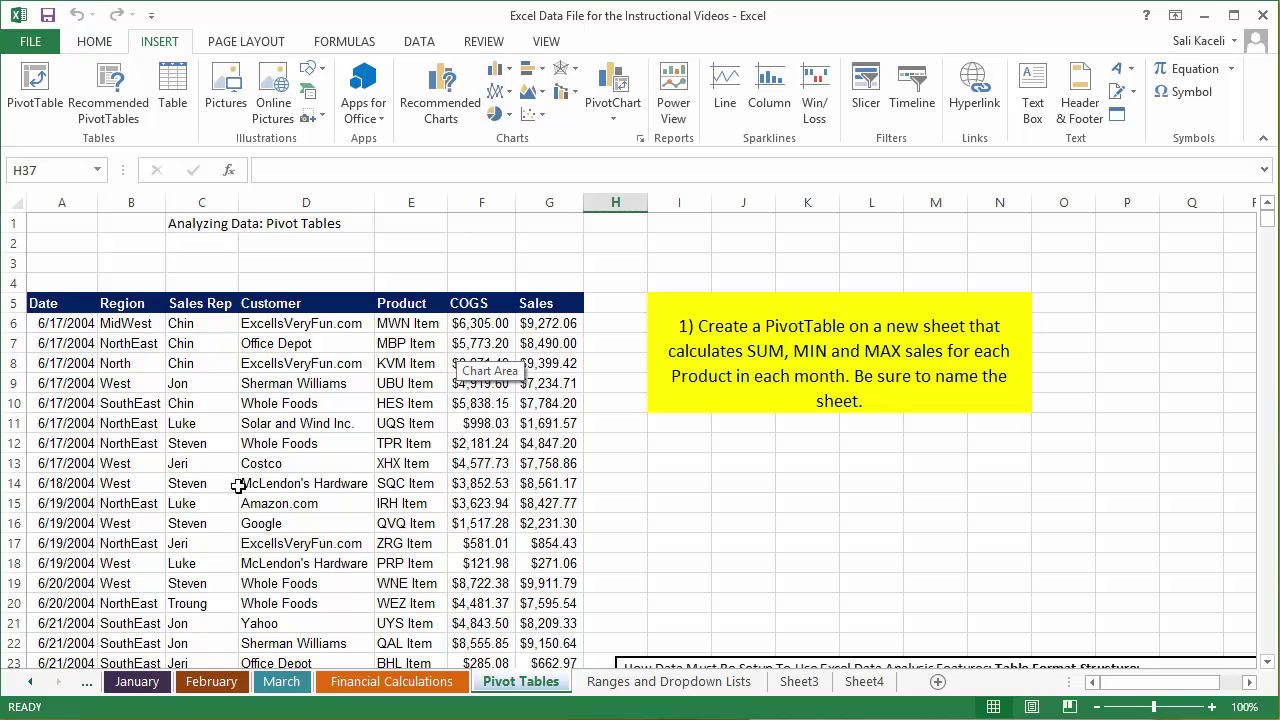
Scroll through the worksheet to review the sales data.
click(798, 526)
scroll(798, 526, down, 3)
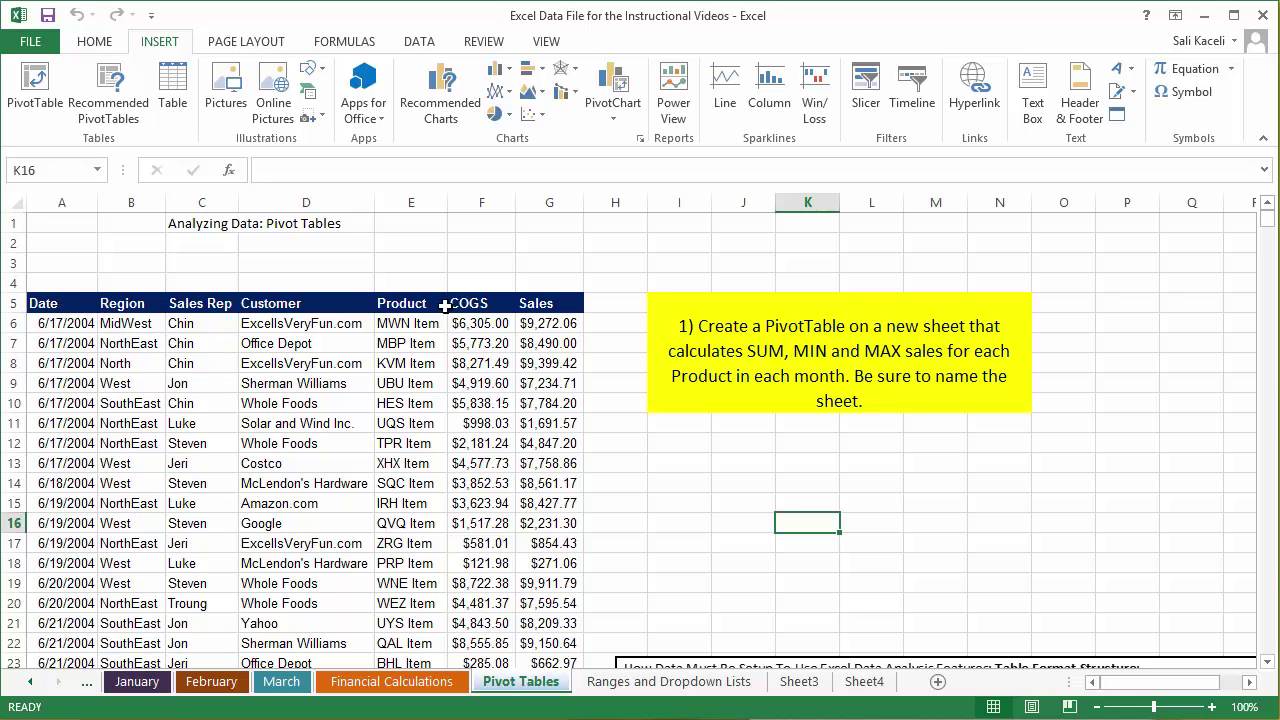
scroll(631, 464, down, 3)
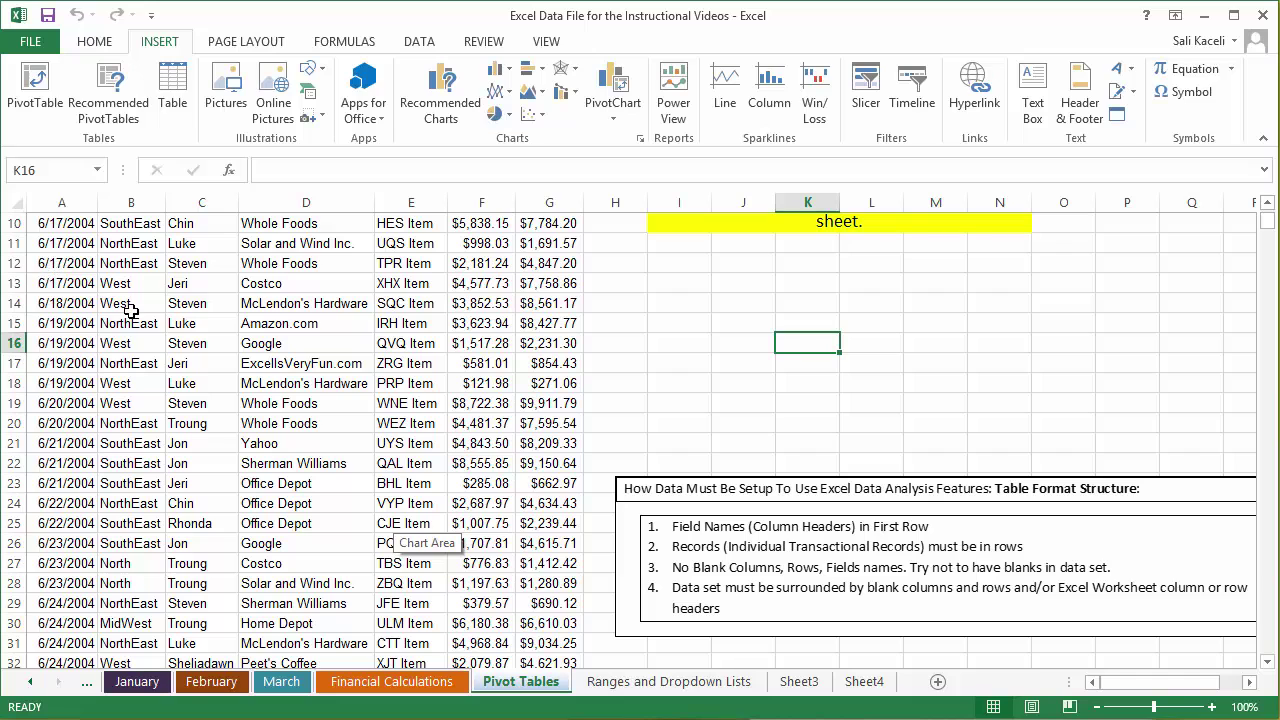
scroll(110, 300, up, 2)
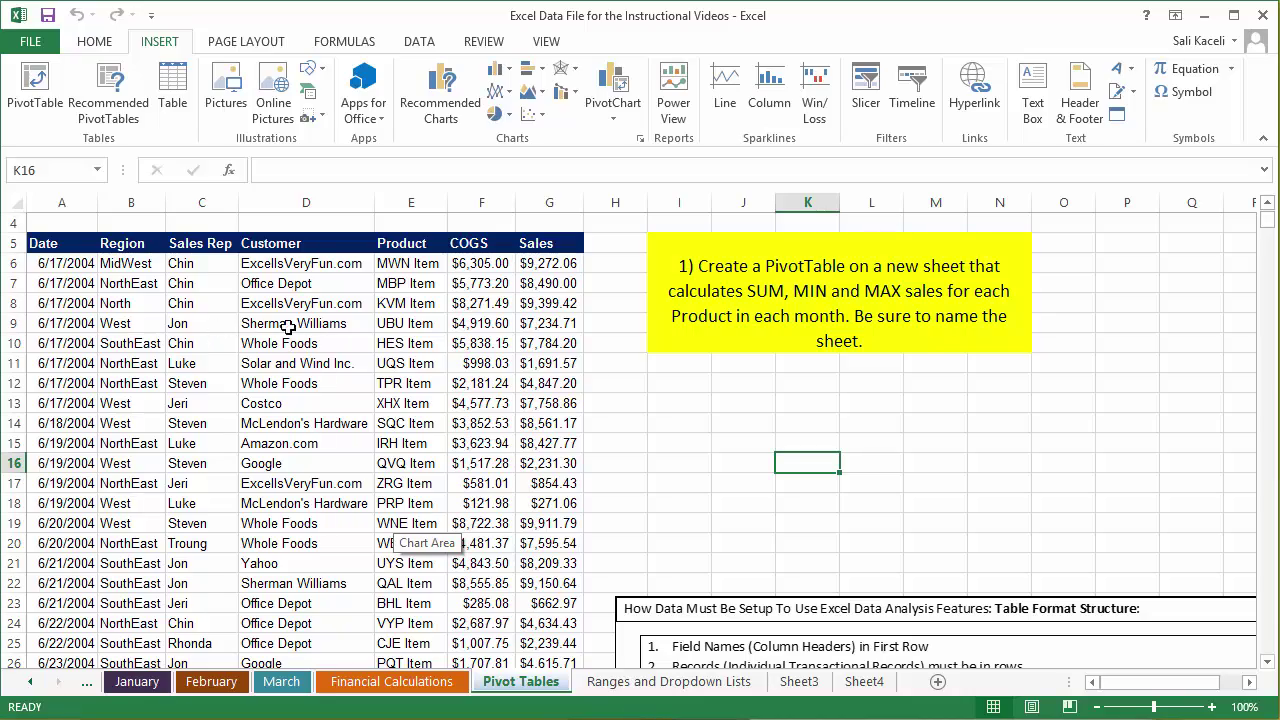
scroll(760, 572, down, 2)
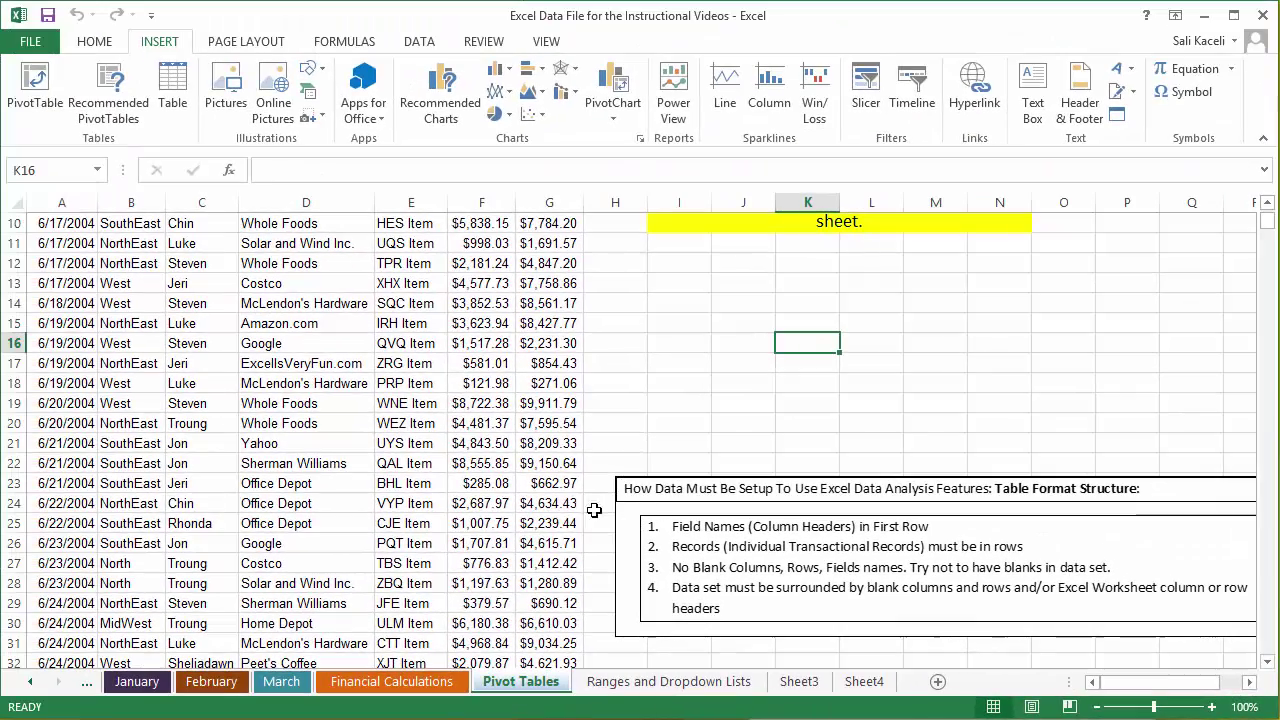
click(740, 303)
scroll(688, 360, down, 8)
scroll(679, 380, up, 3)
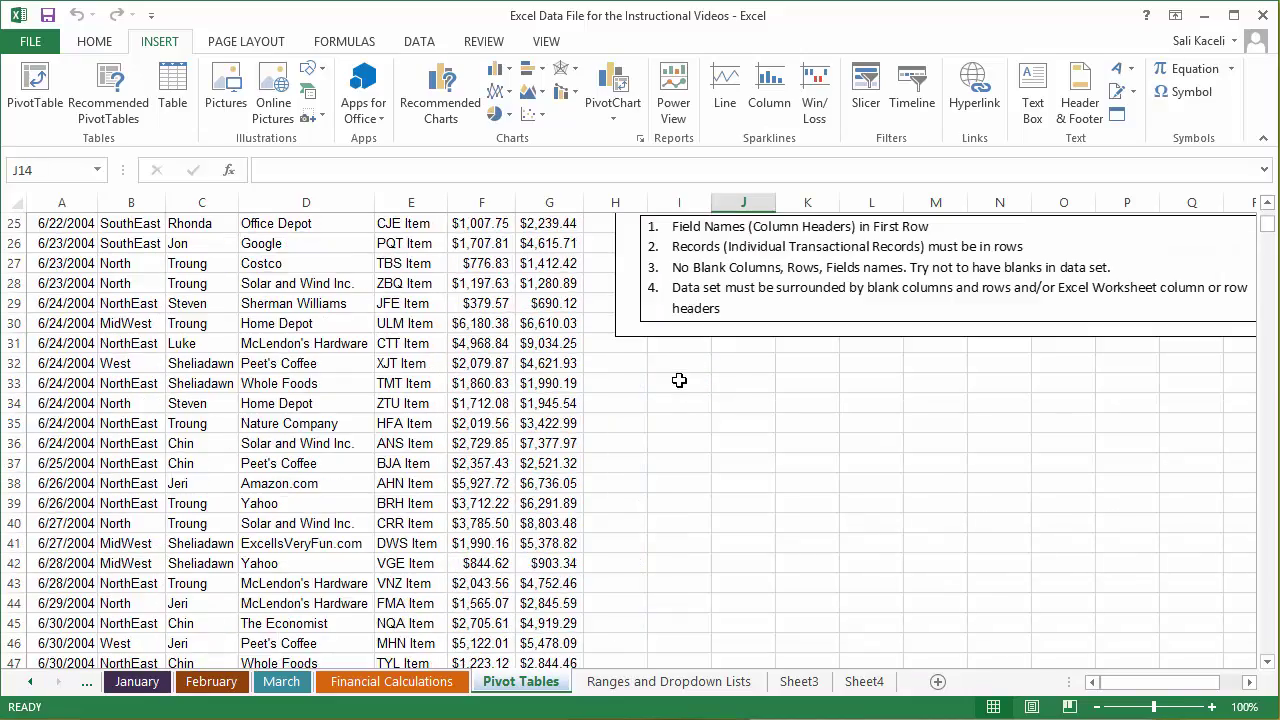
scroll(679, 380, up, 8)
scroll(679, 380, down, 1)
click(668, 385)
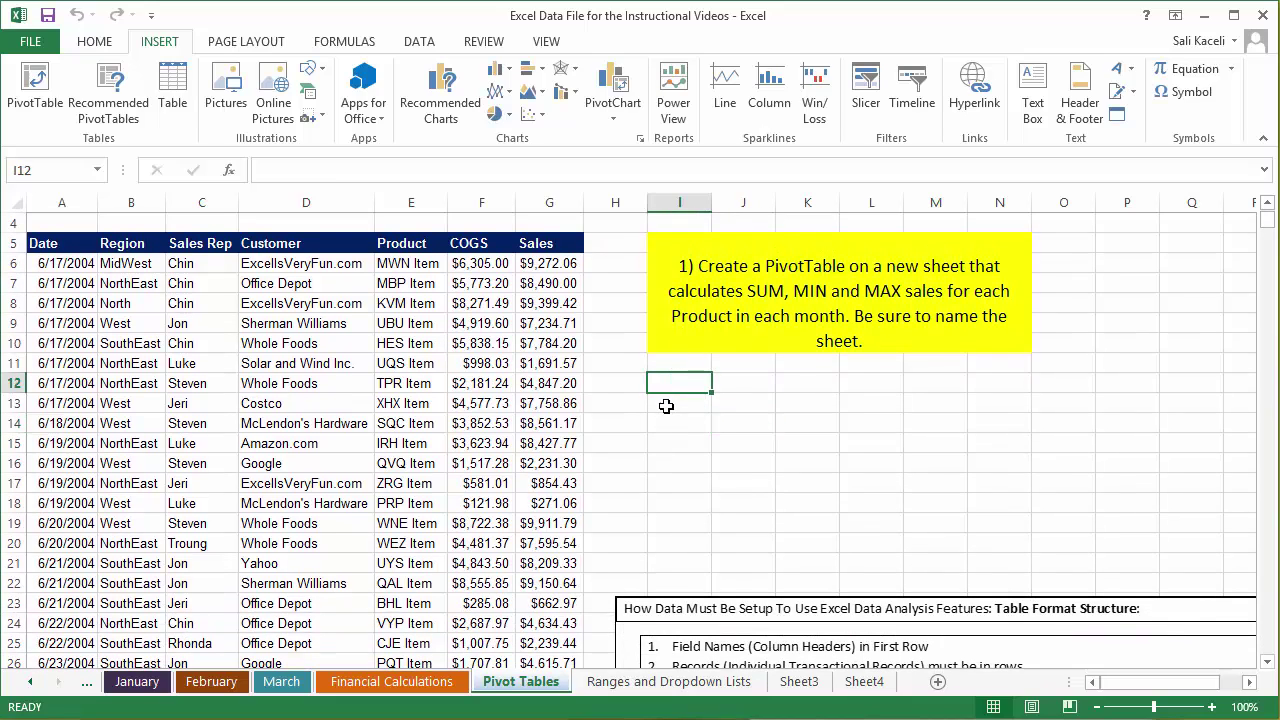
Select the sales data range from the A5 Date header and request Recommended PivotTables.
click(45, 248)
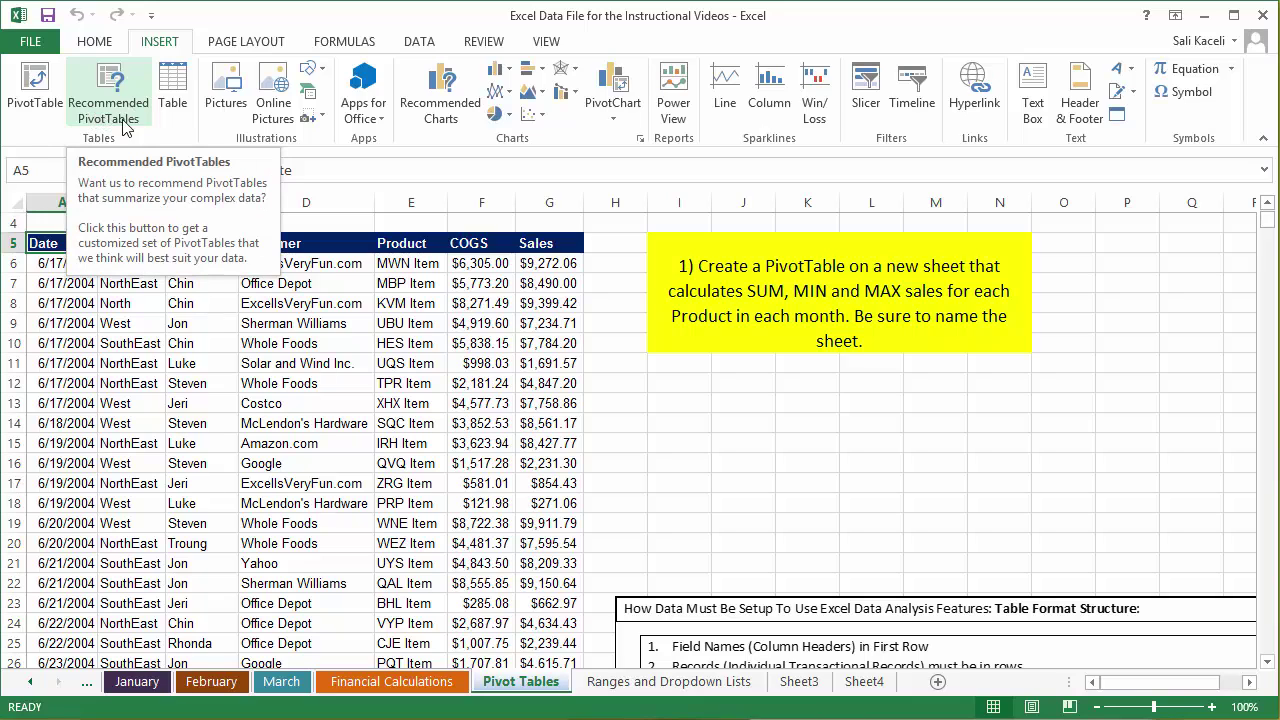
click(405, 403)
drag(52, 244, 562, 325)
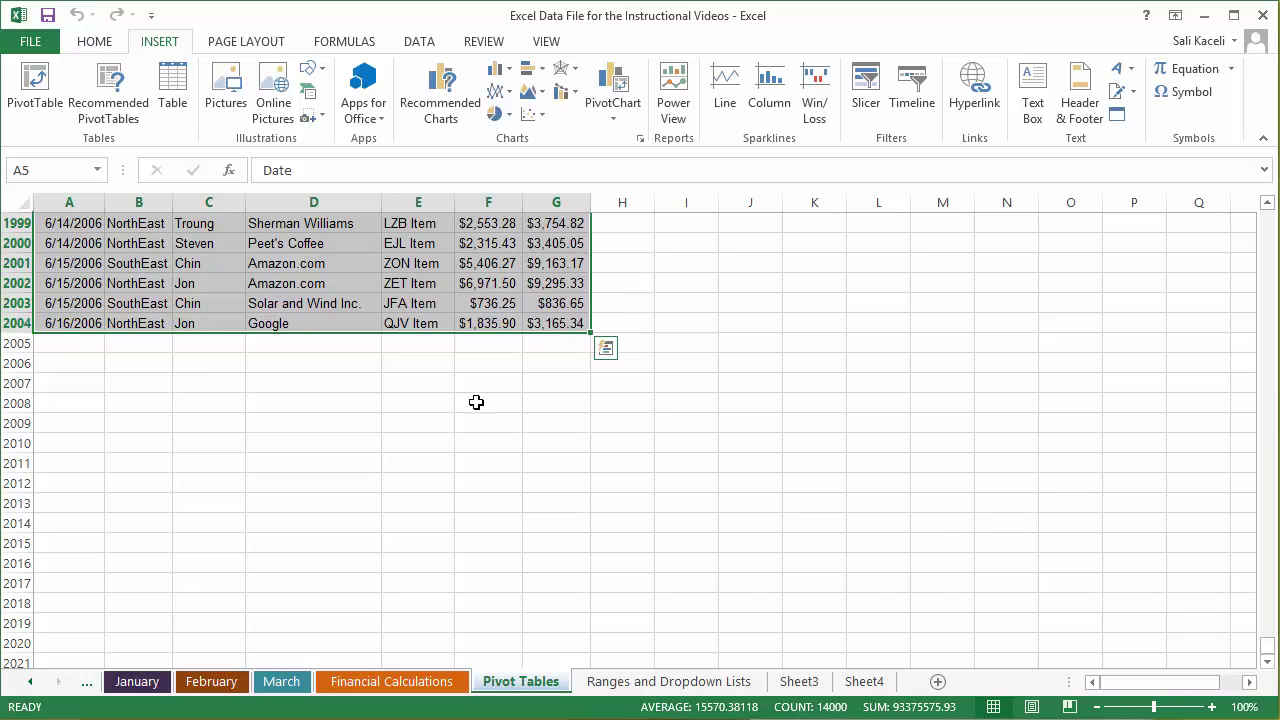
click(121, 119)
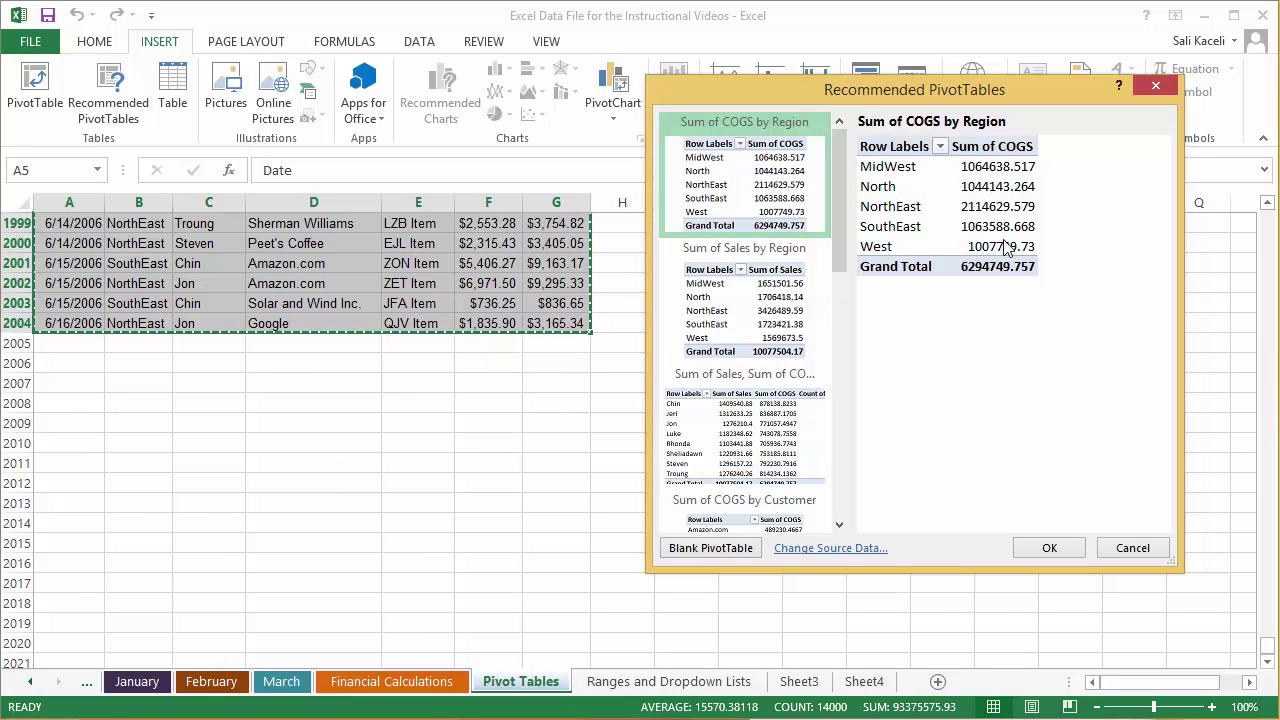
Preview the suggested layouts, such as Sum of Sales, Sum of COGS and Count of Product by Region, Customer and Sales Rep.
click(736, 310)
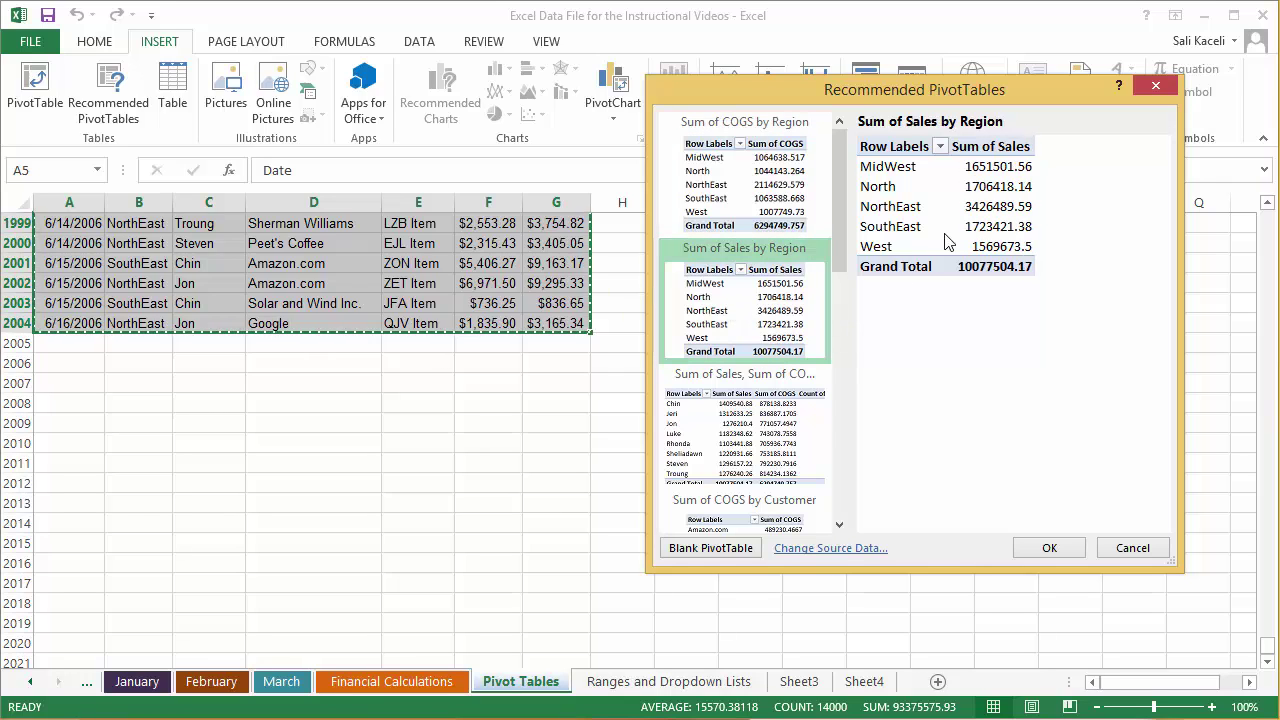
click(772, 432)
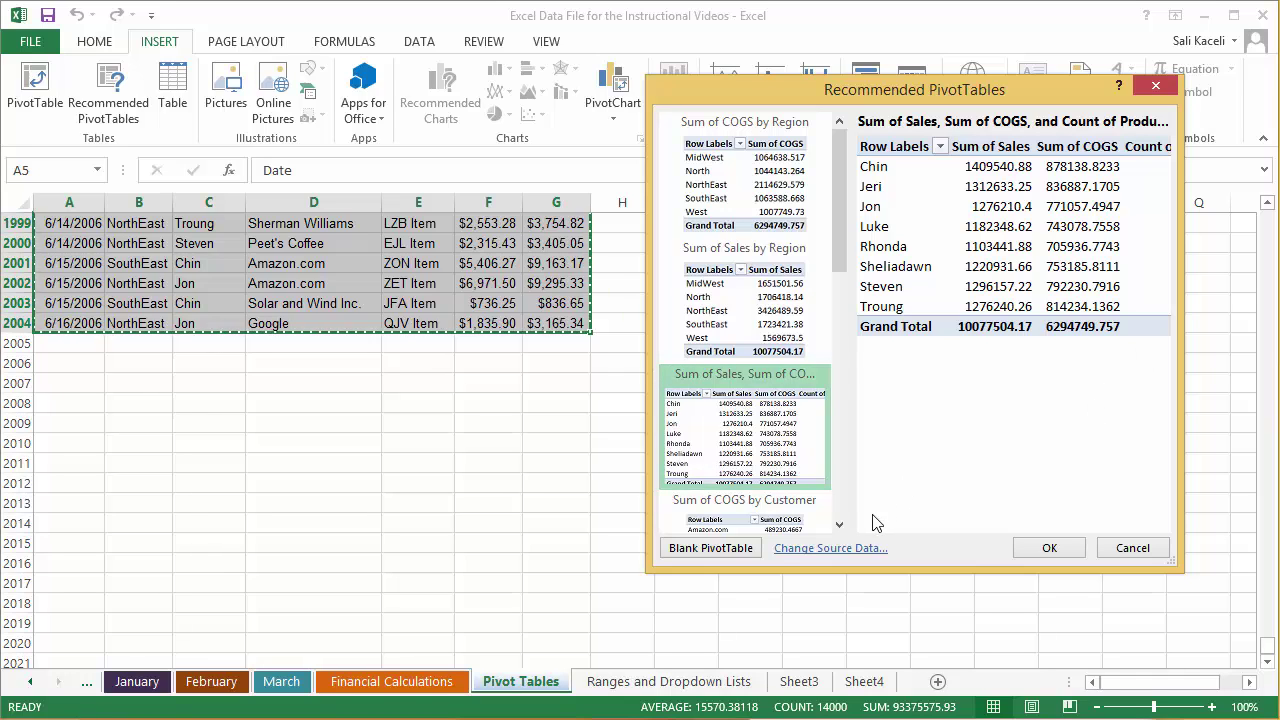
click(839, 524)
click(839, 524)
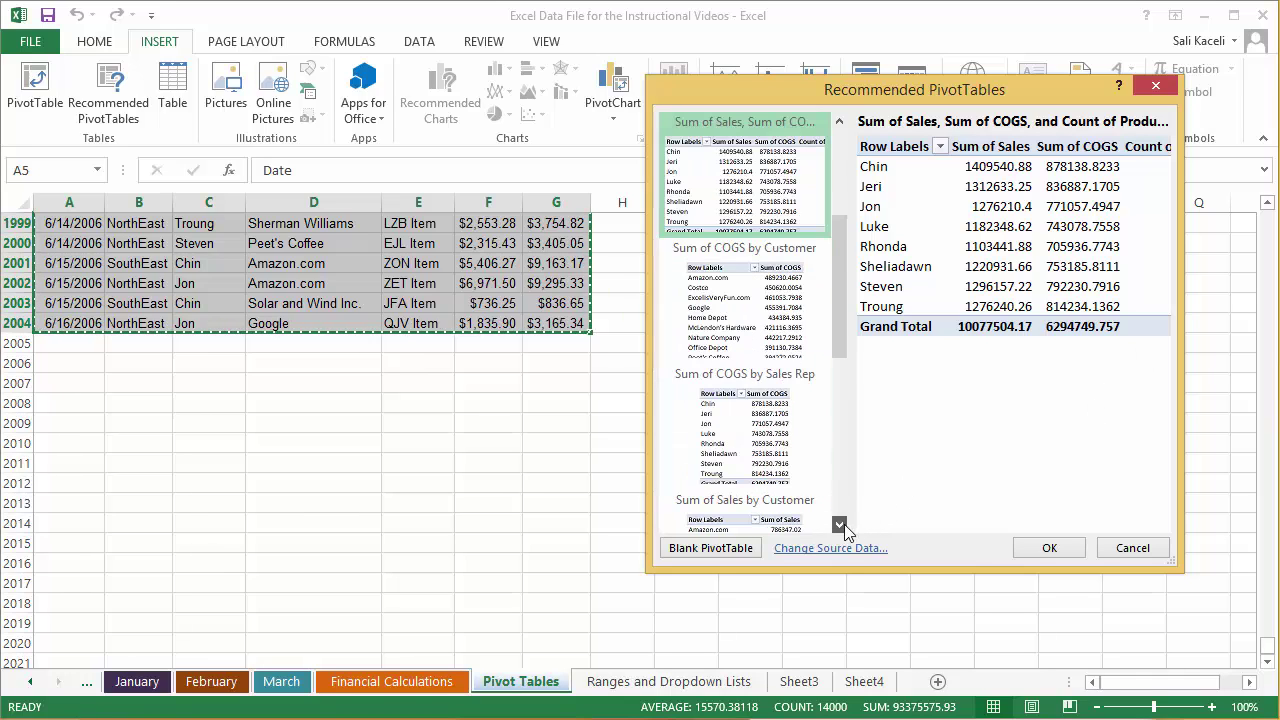
click(762, 345)
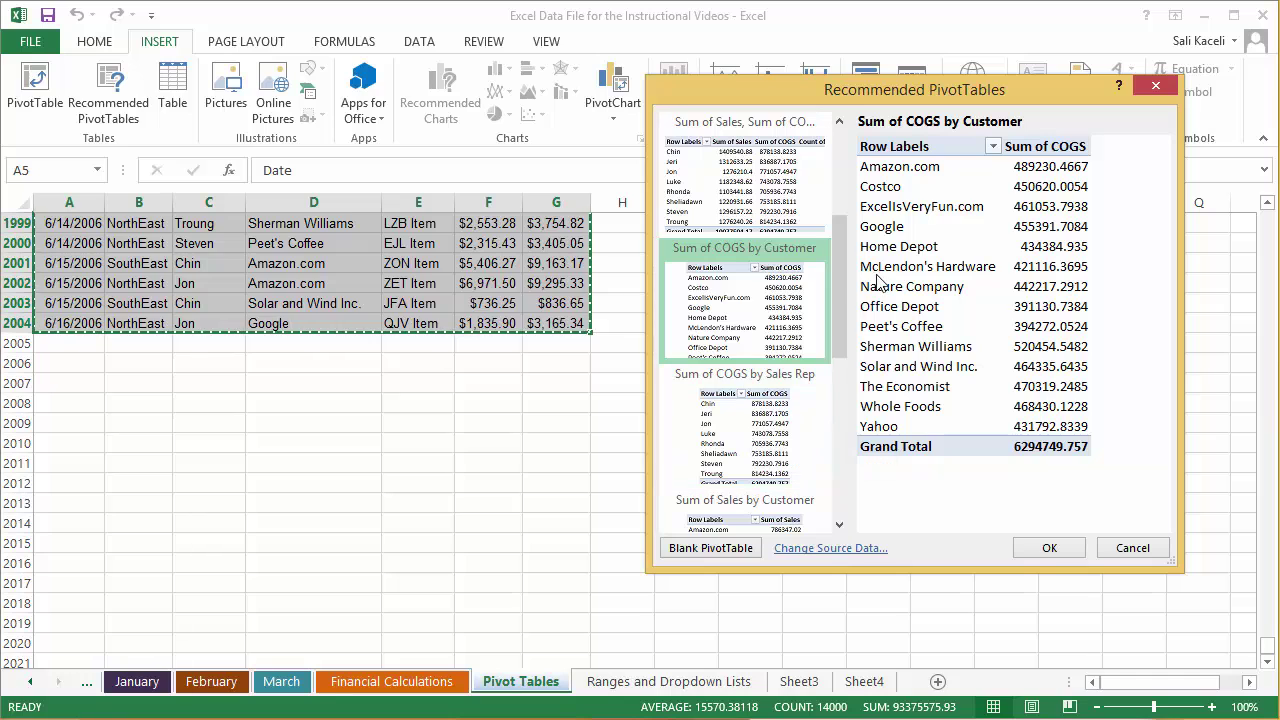
click(762, 455)
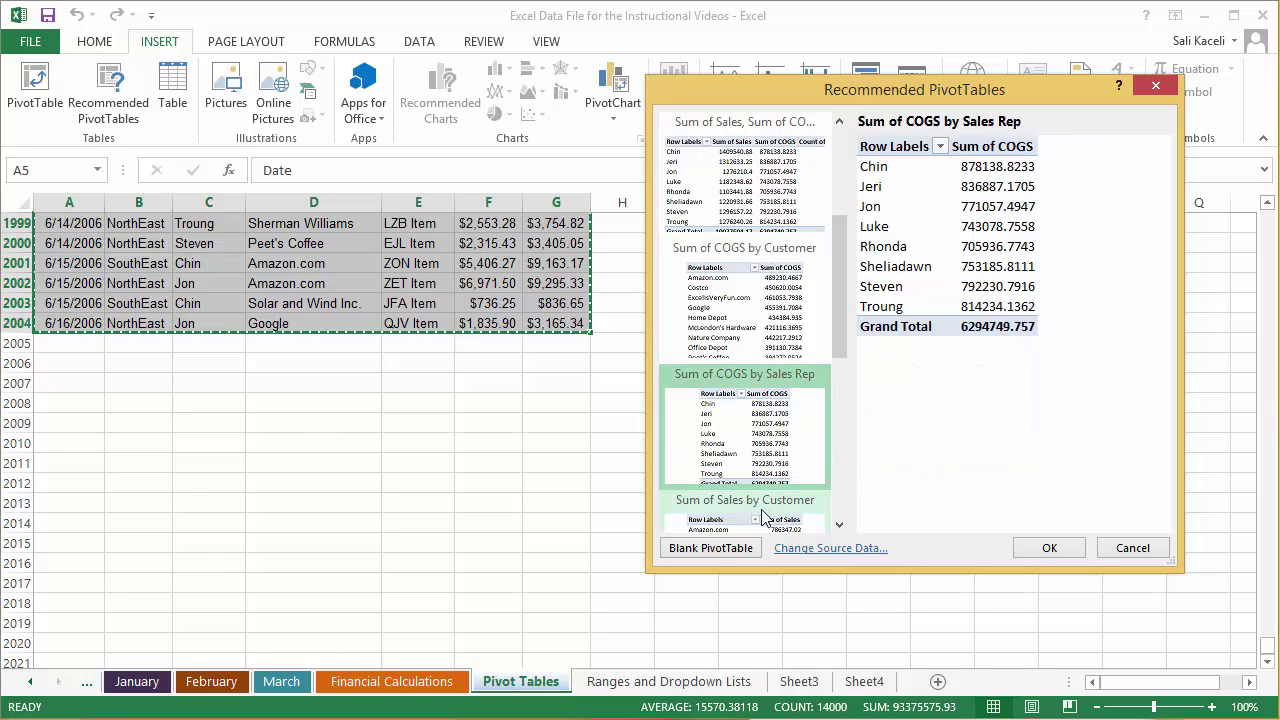
click(839, 524)
click(839, 524)
click(763, 422)
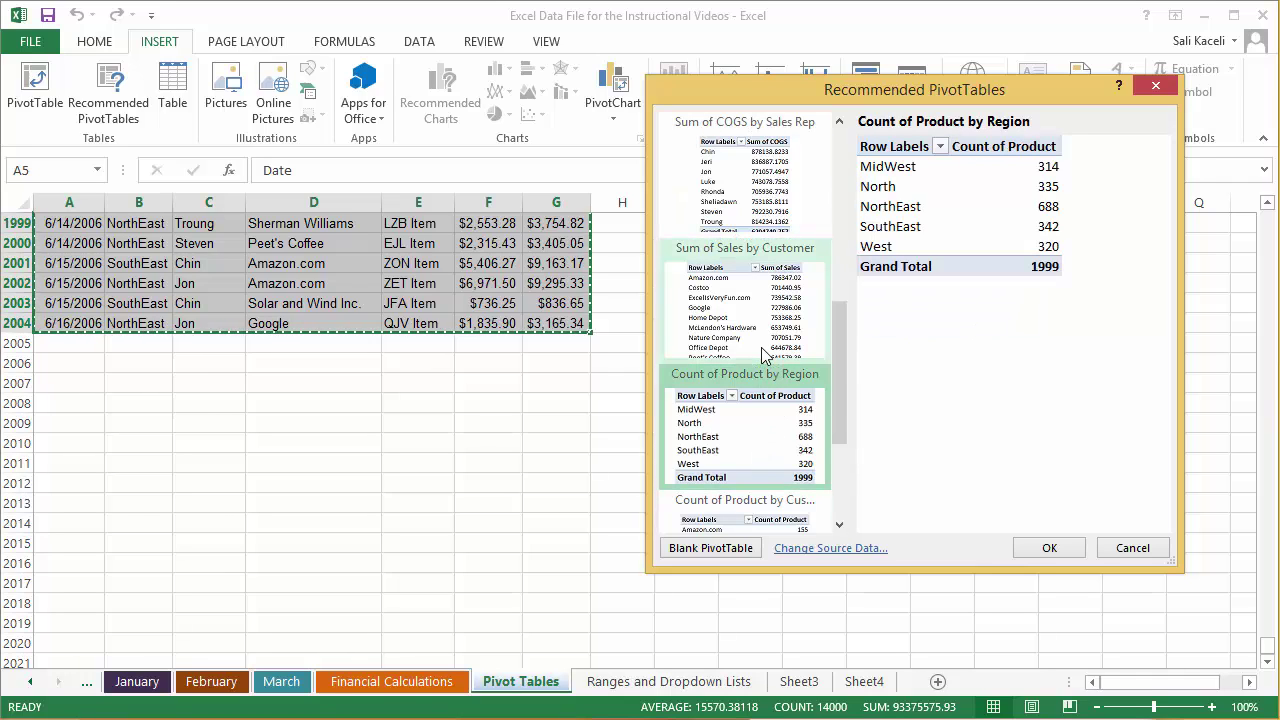
click(753, 306)
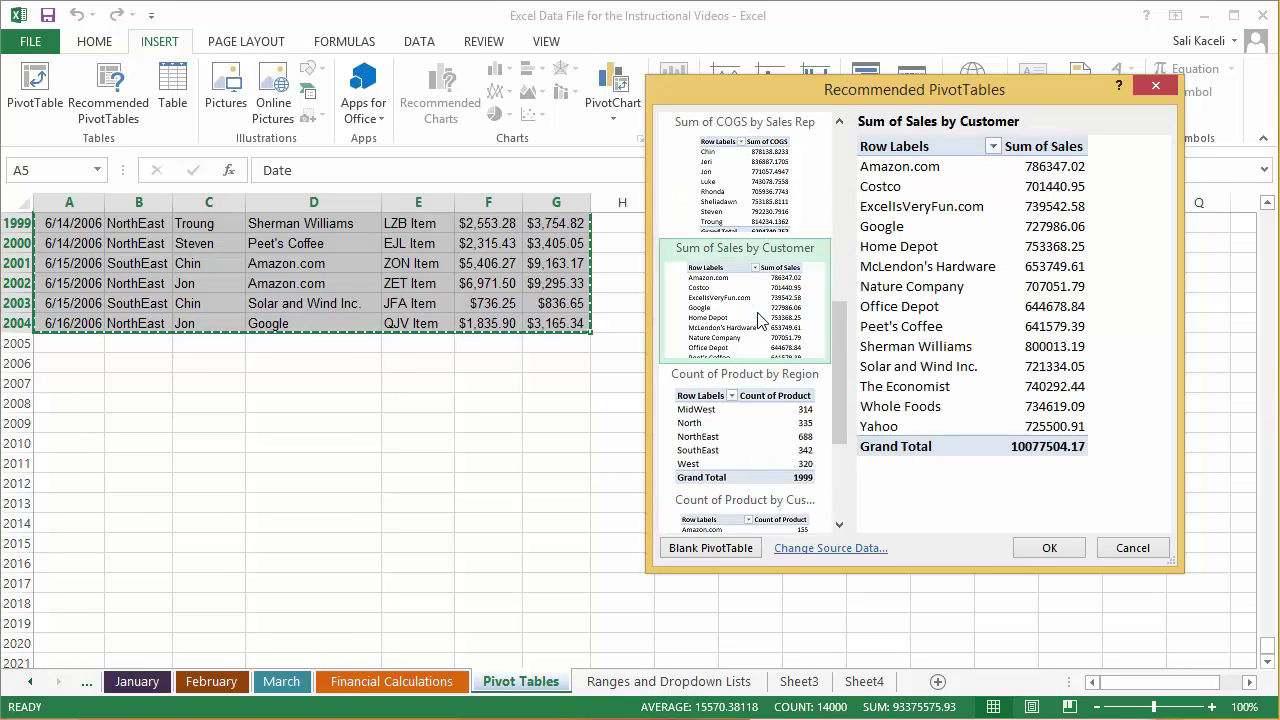
click(839, 524)
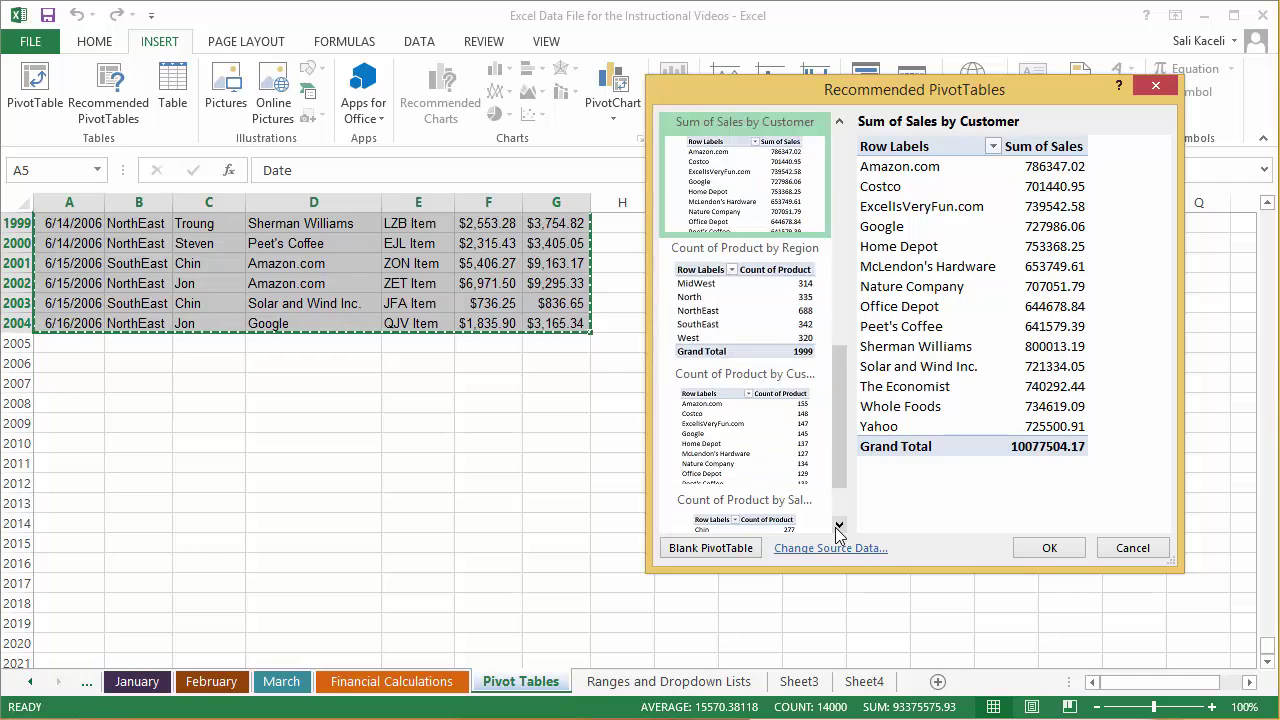
click(839, 524)
click(729, 366)
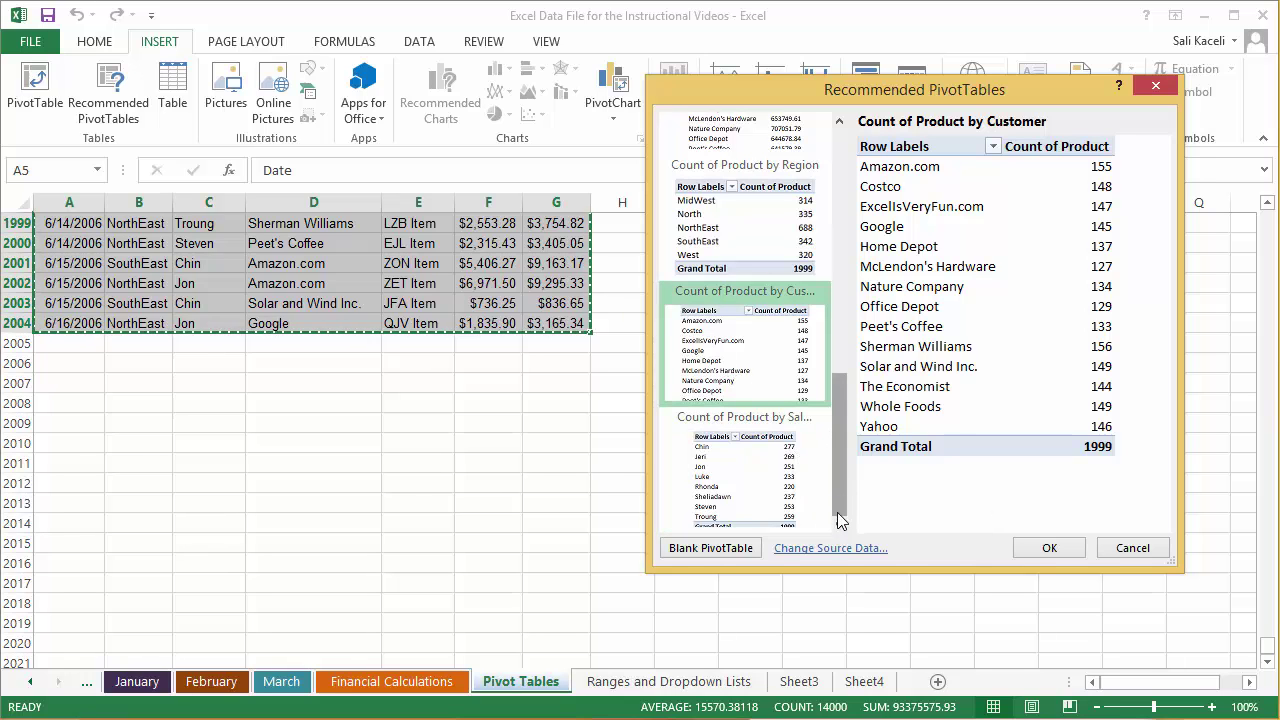
Pick the Sum of Sales, Sum of COGS and Count of Product suggestion and create it.
scroll(750, 300, up, 5)
click(750, 220)
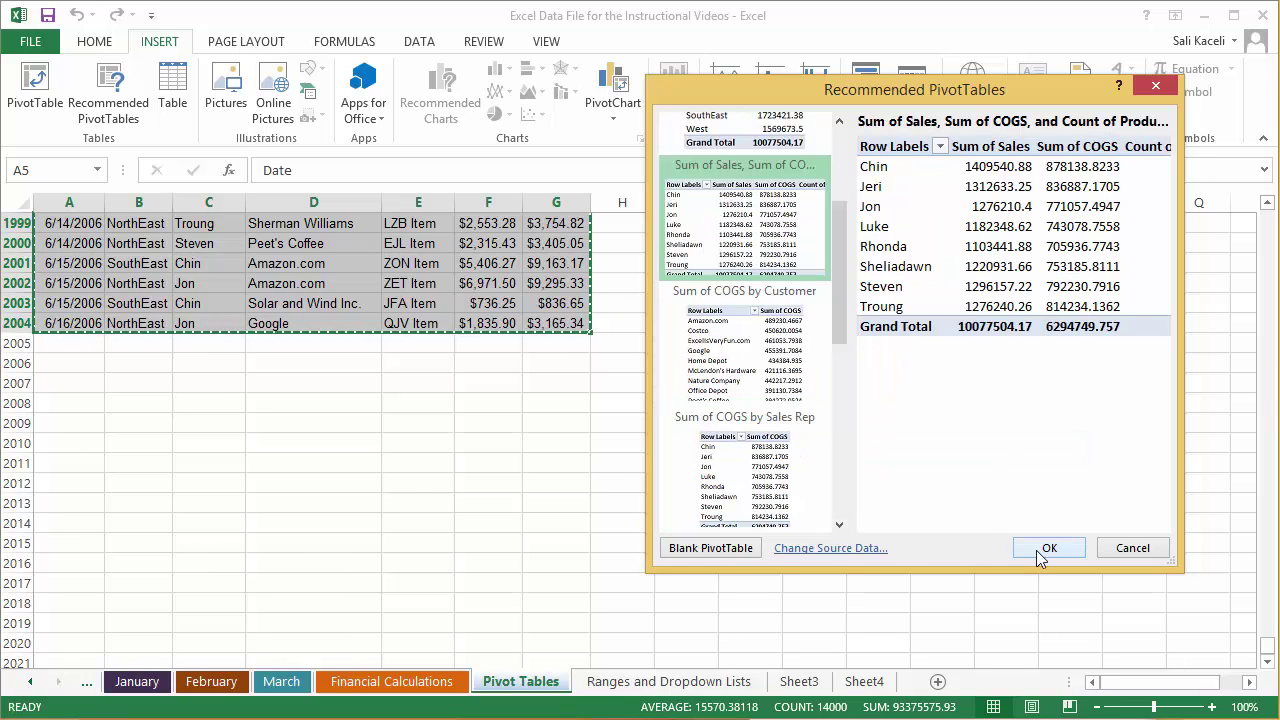
click(1038, 549)
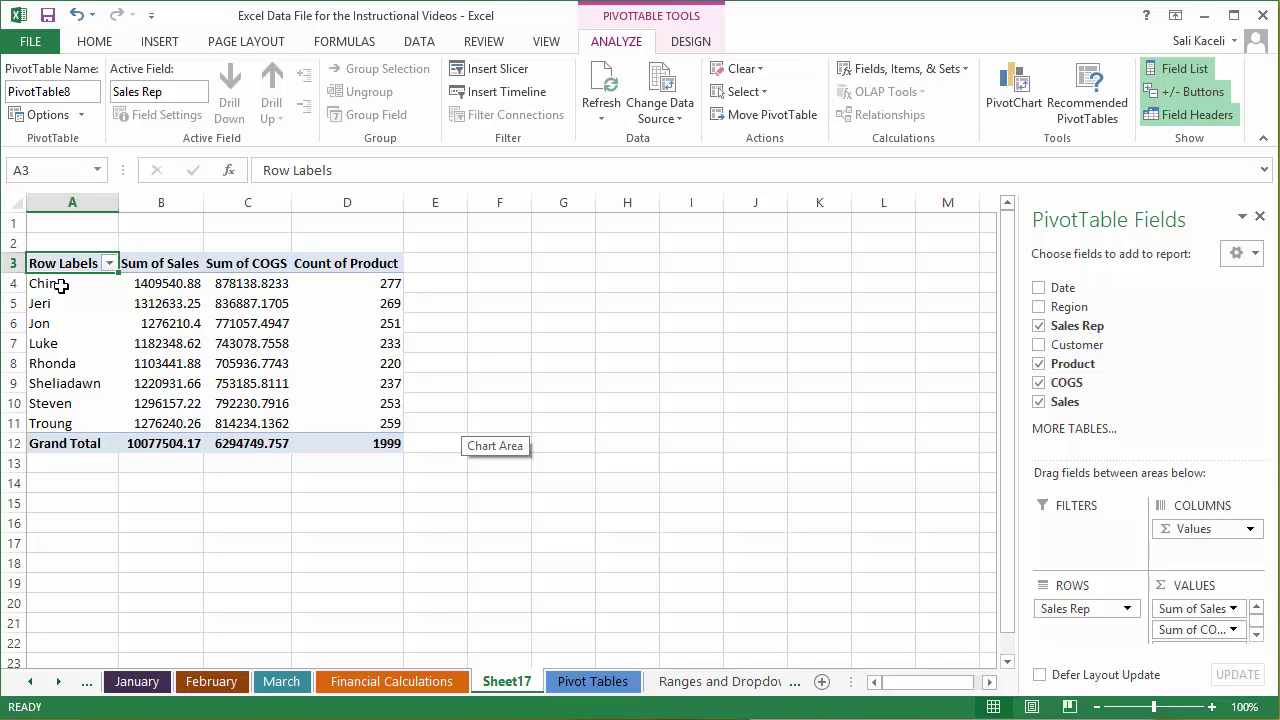
Add Customer and then Region as further row levels under Sales Rep.
click(92, 373)
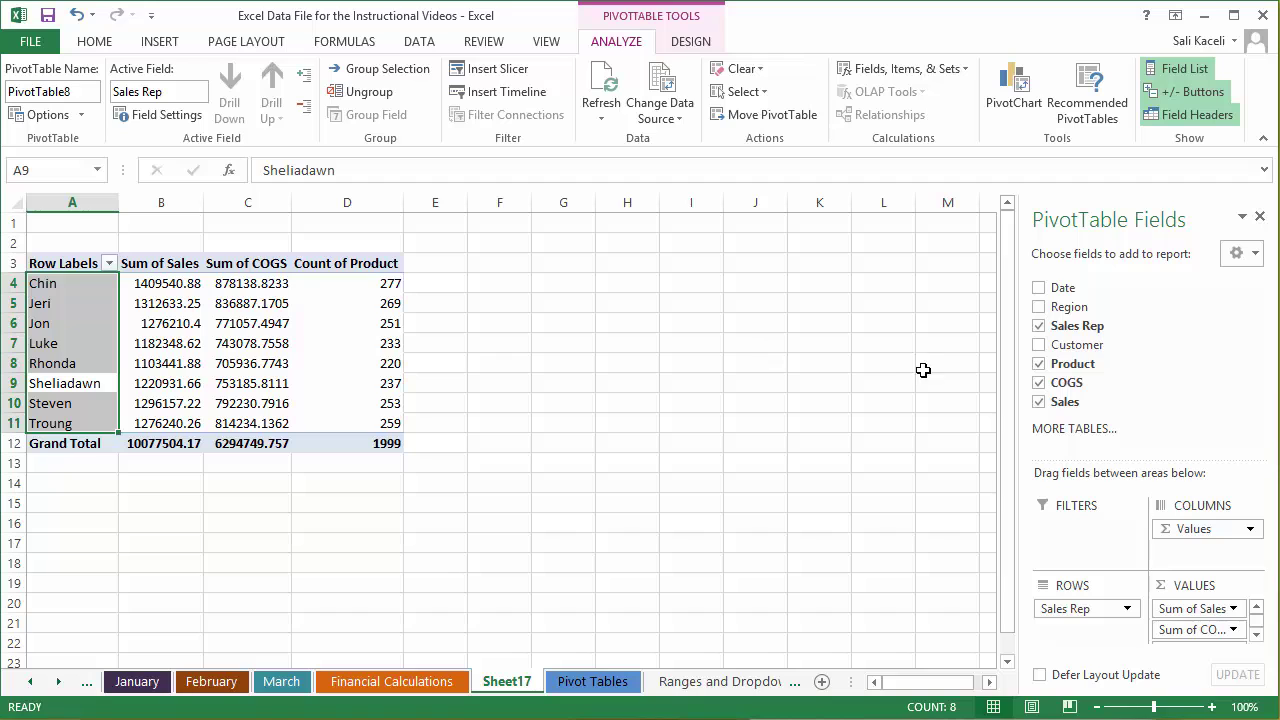
click(1039, 345)
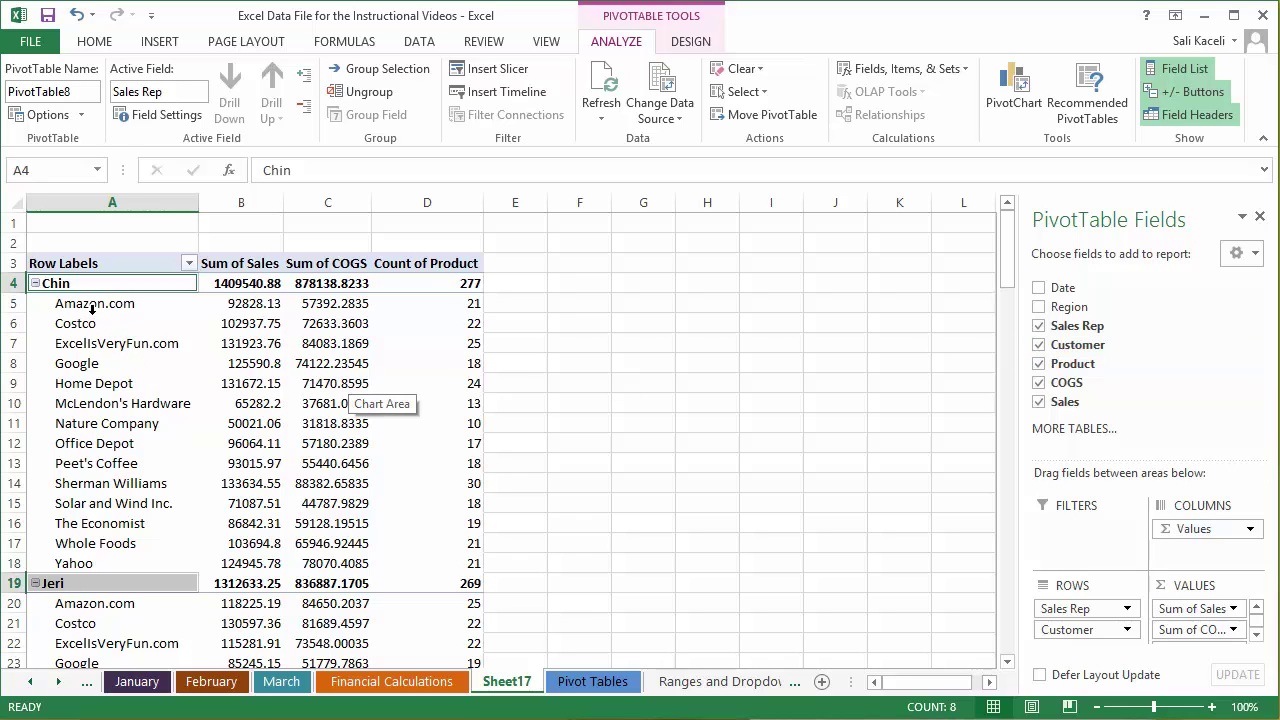
scroll(120, 362, down, 5)
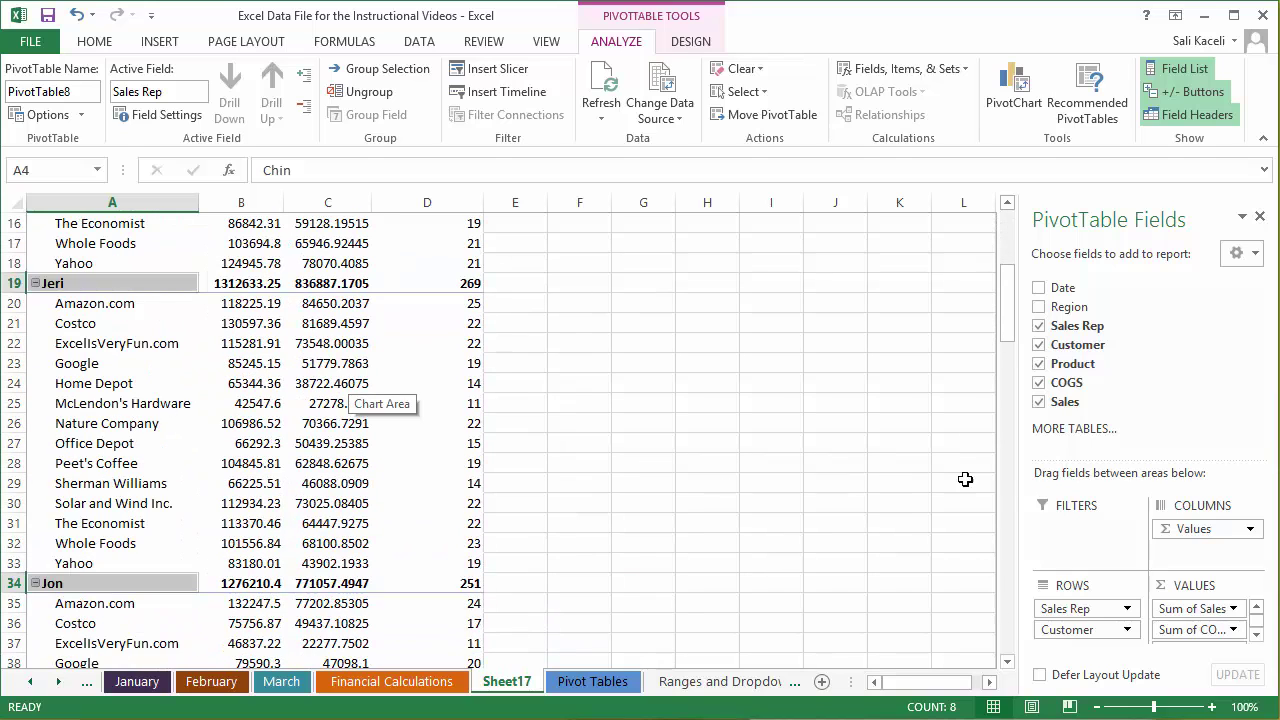
click(1039, 307)
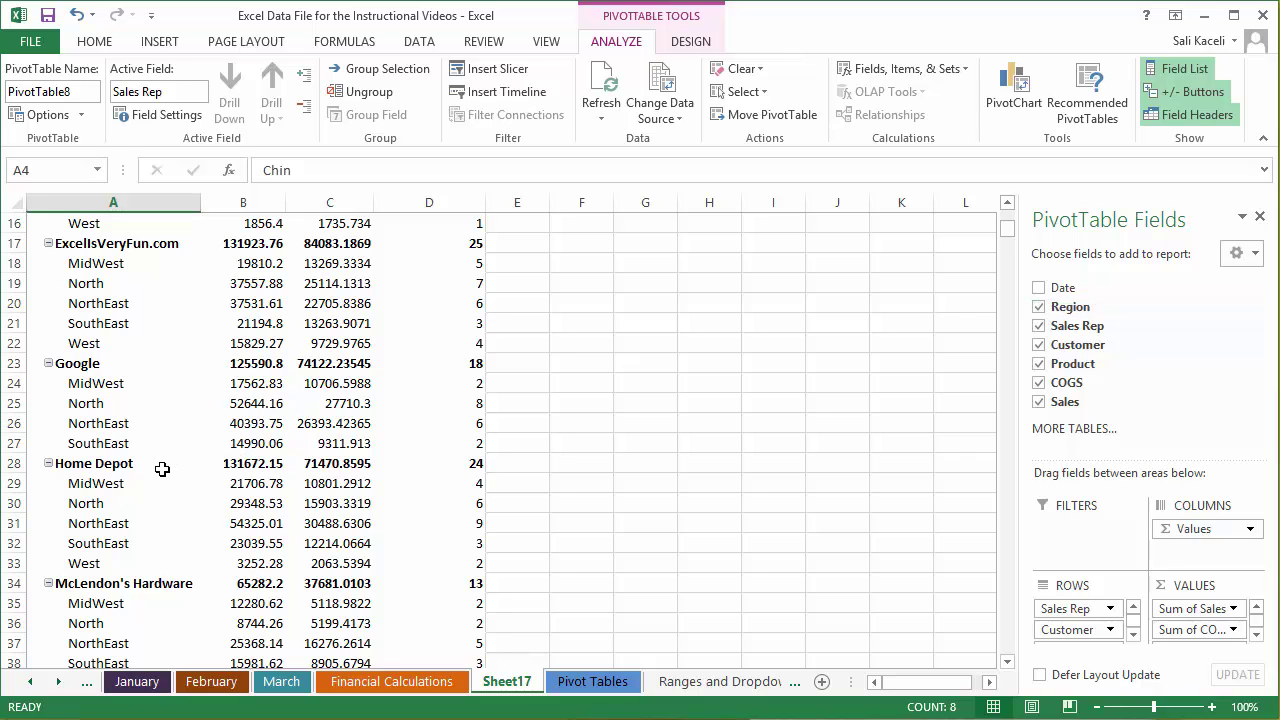
scroll(162, 469, up, 2)
scroll(196, 429, up, 1)
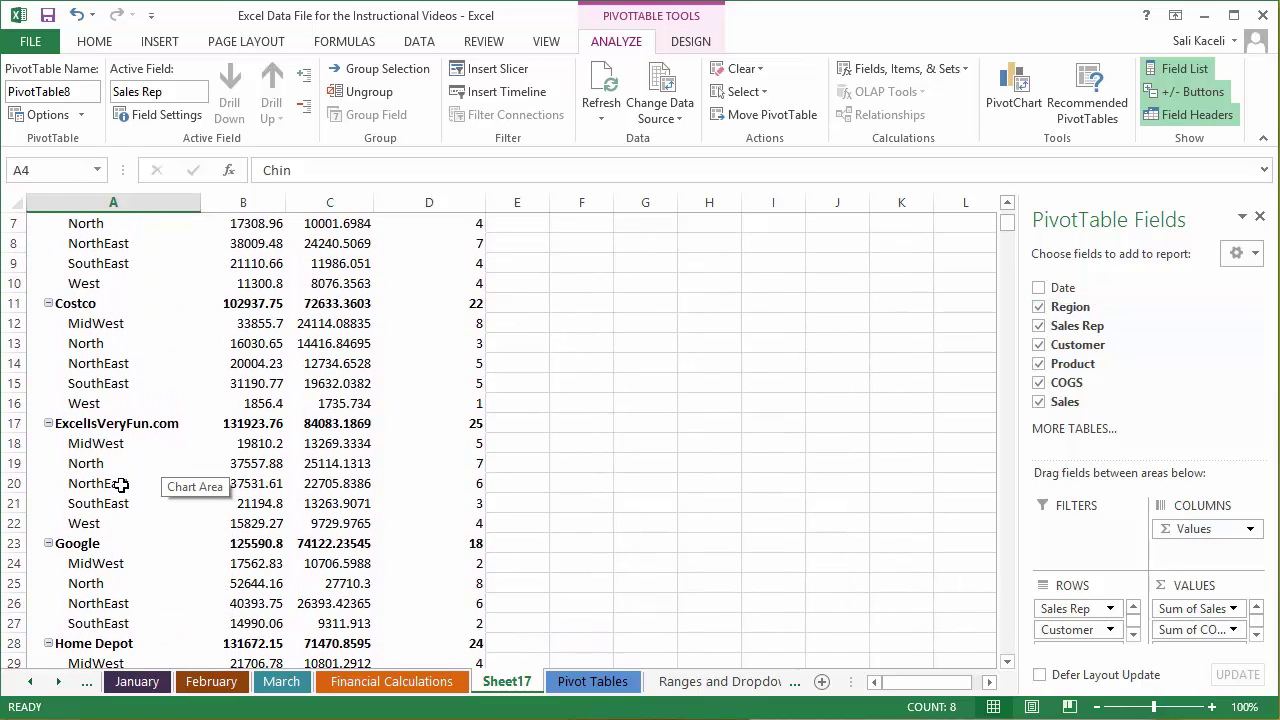
scroll(213, 458, up, 2)
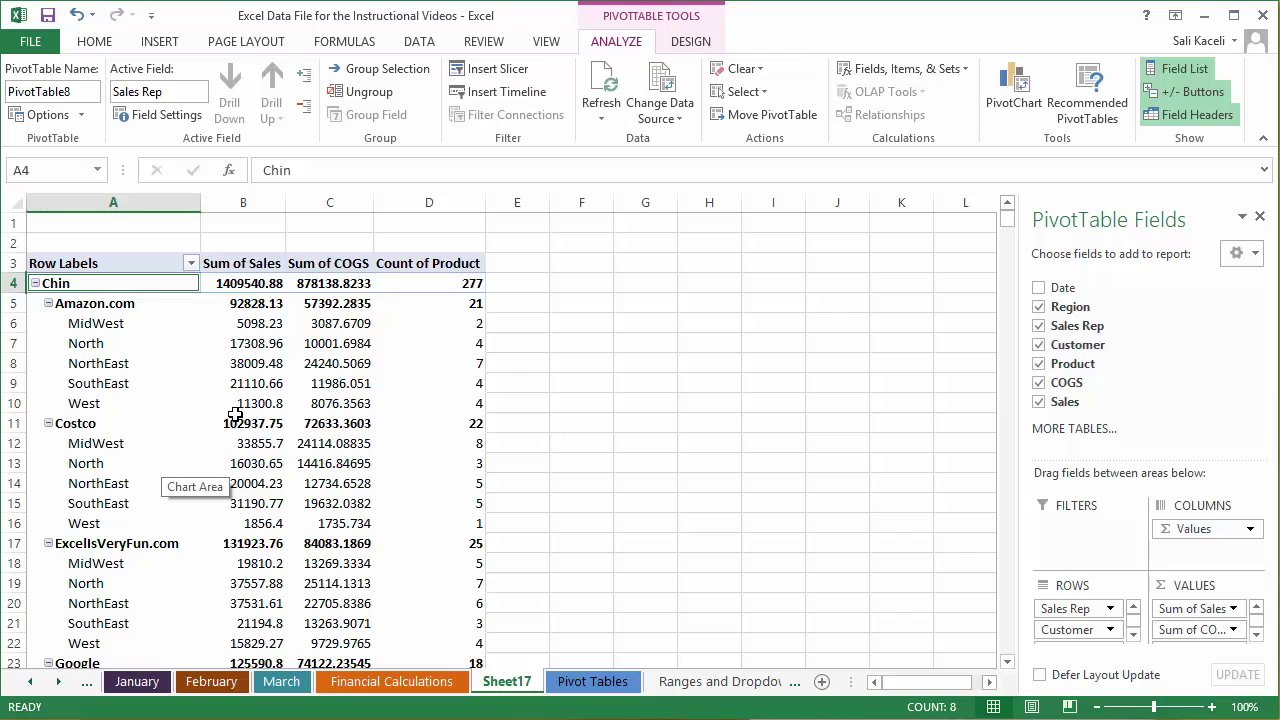
scroll(260, 440, down, 2)
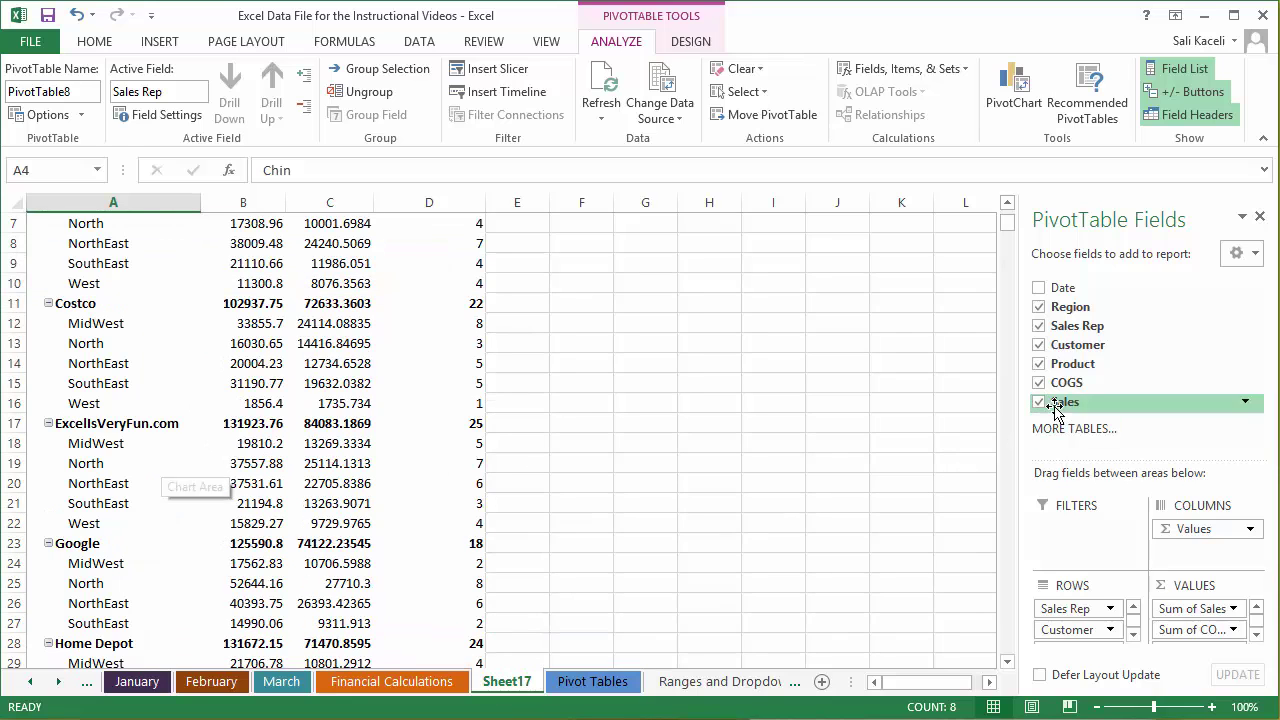
Replace Region with Date in the rows and scroll through the customer and date breakdown.
click(1040, 307)
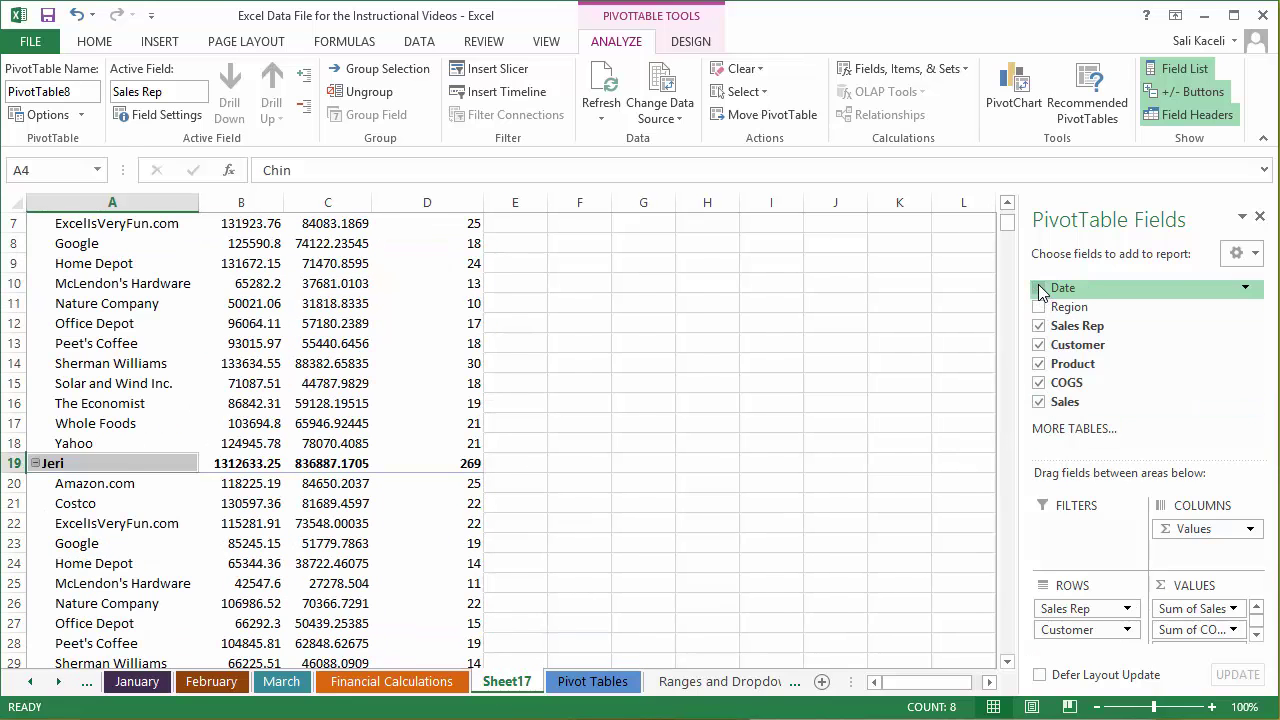
click(1040, 289)
scroll(163, 497, up, 2)
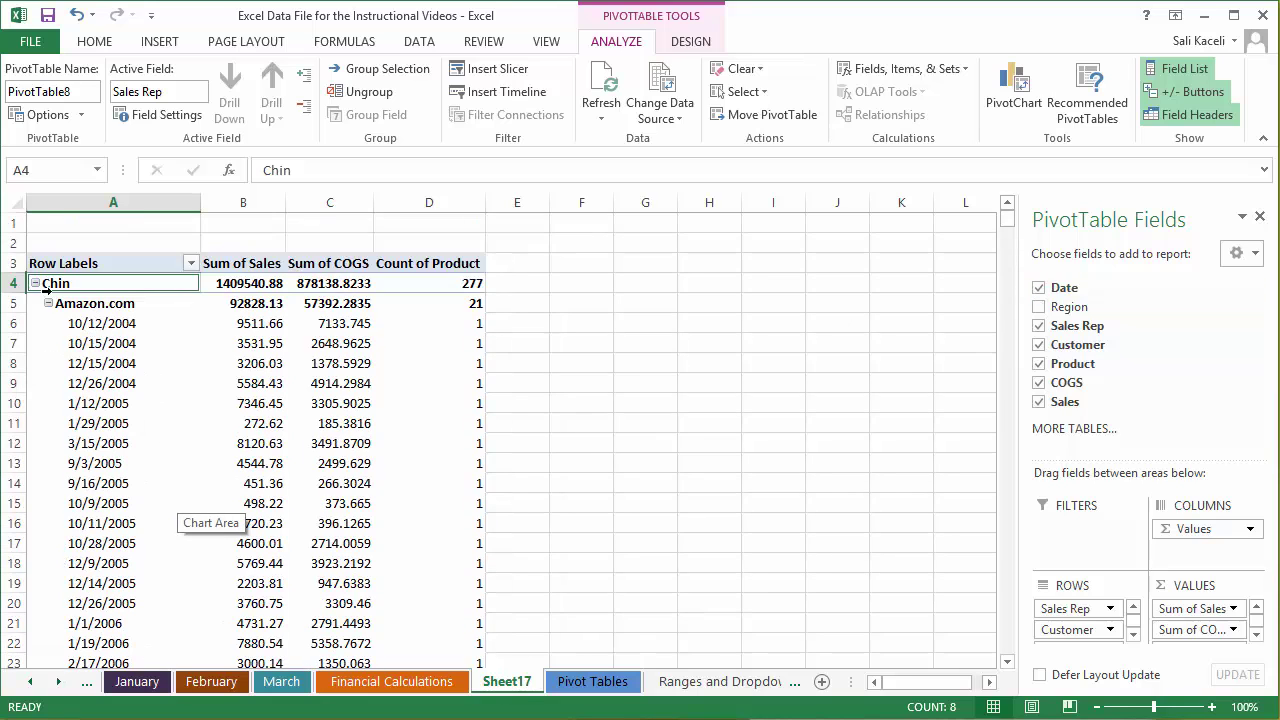
scroll(107, 524, down, 7)
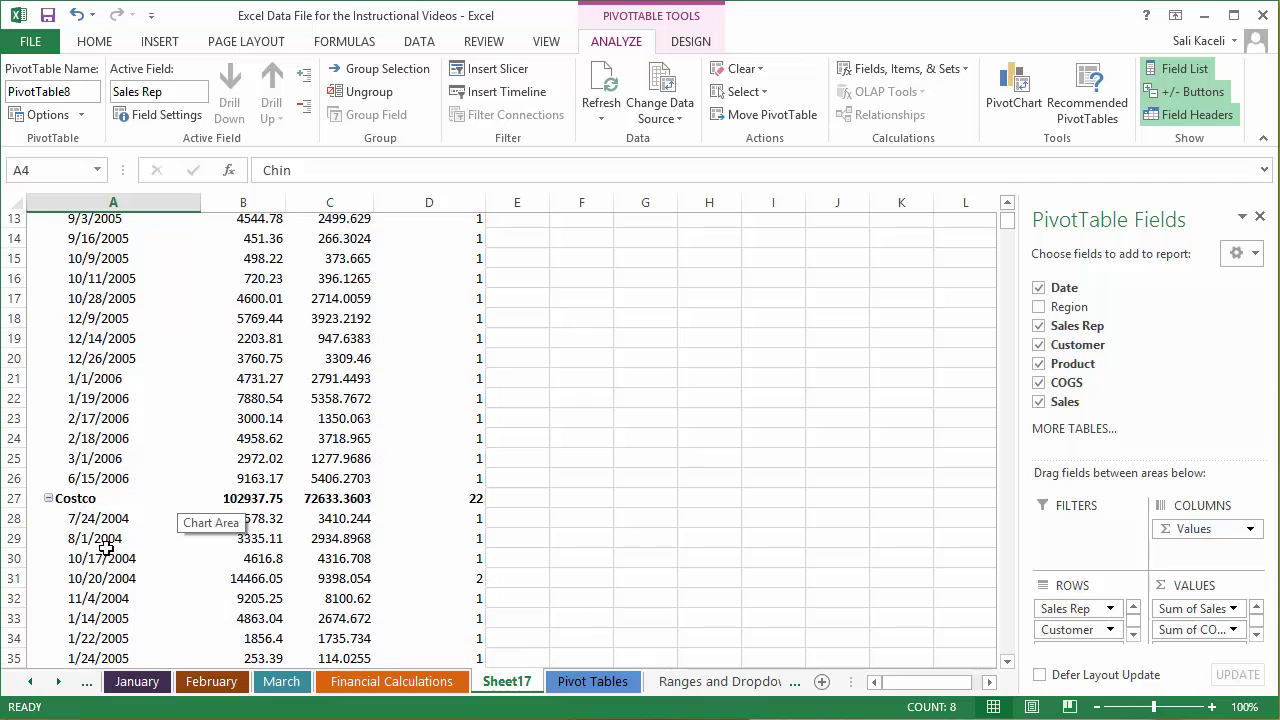
scroll(92, 562, down, 4)
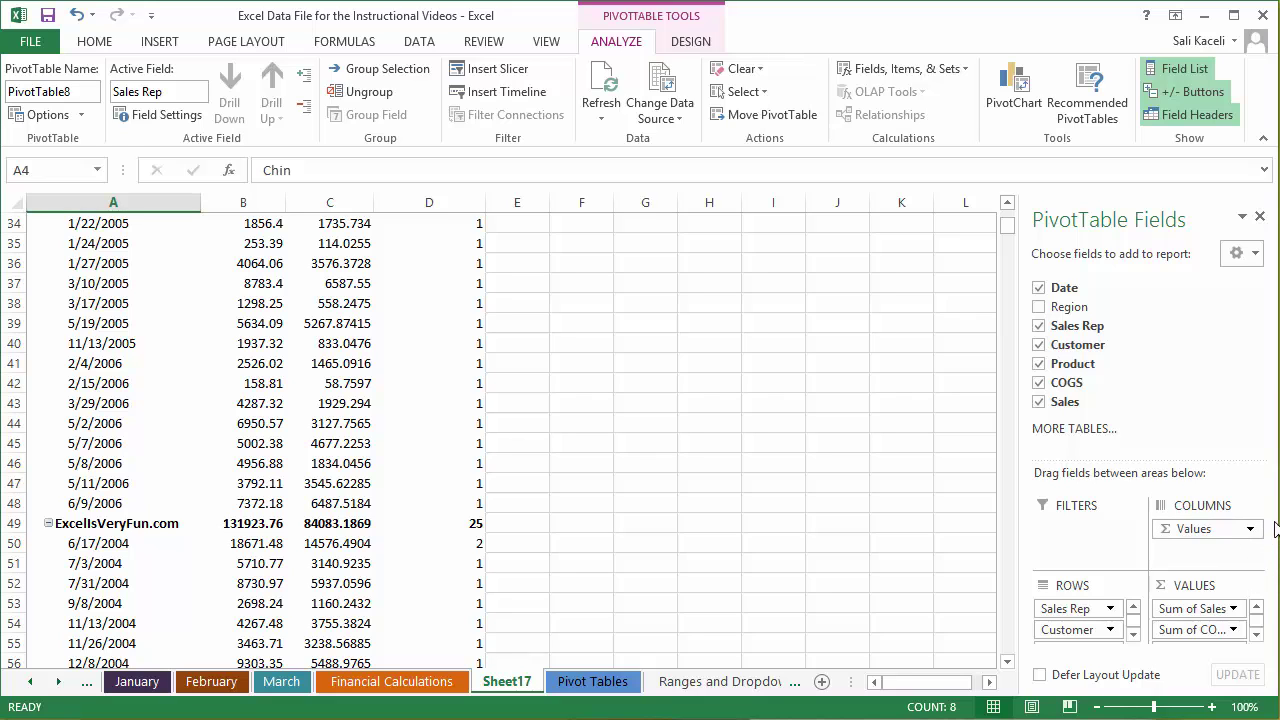
scroll(1058, 535, down, 1)
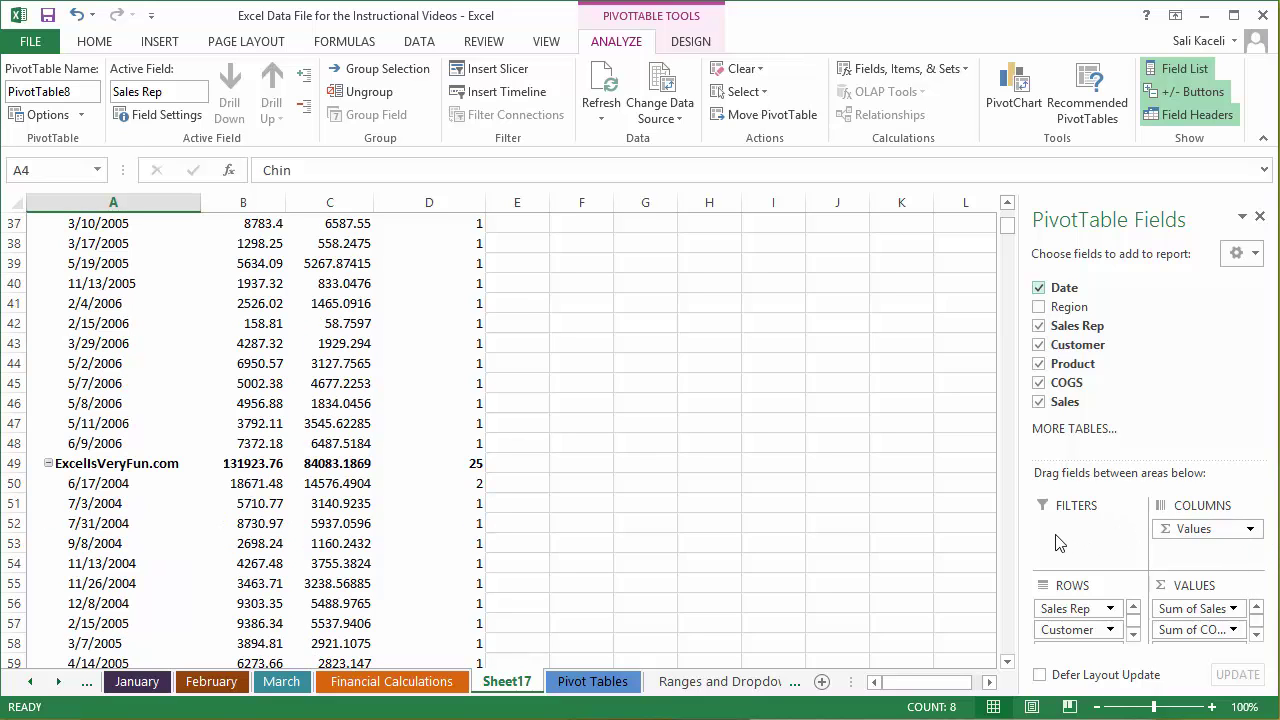
Decline the MORE TABLES offer to create another PivotTable.
click(1052, 429)
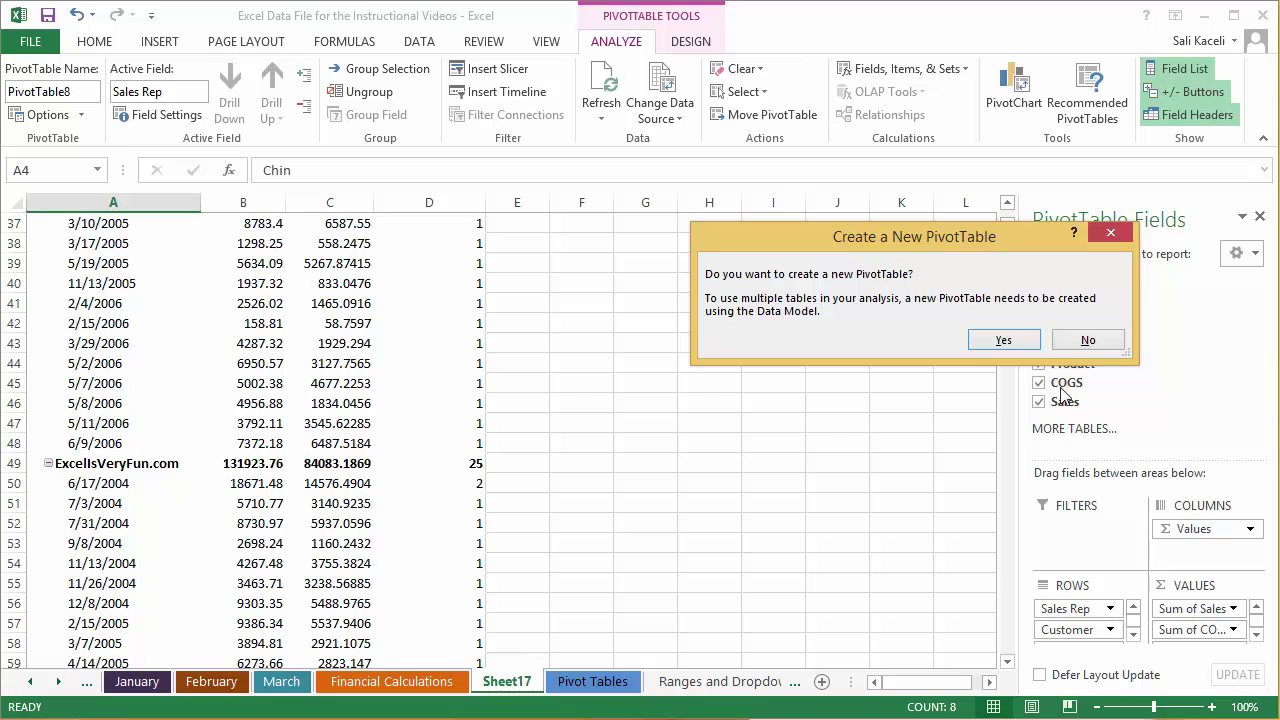
click(1088, 341)
scroll(1249, 534, down, 1)
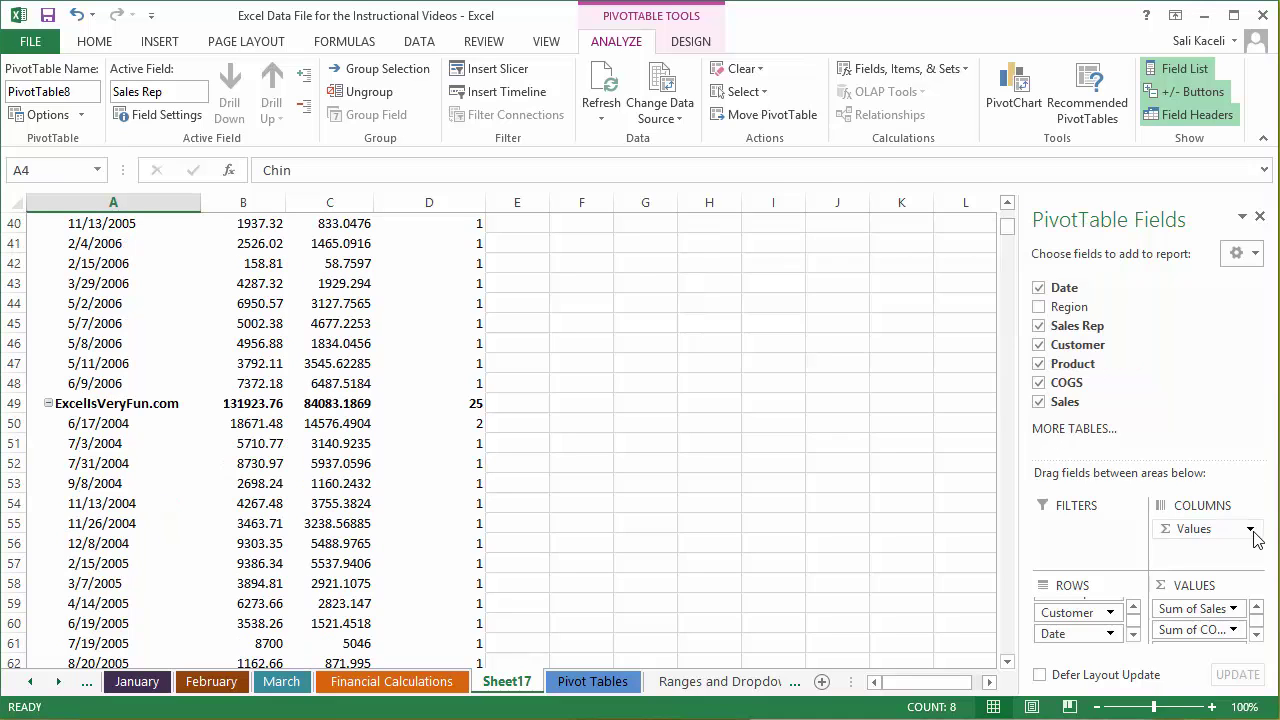
Dismiss the Values field menu unchanged and click cell I51 outside the PivotTable.
click(1250, 529)
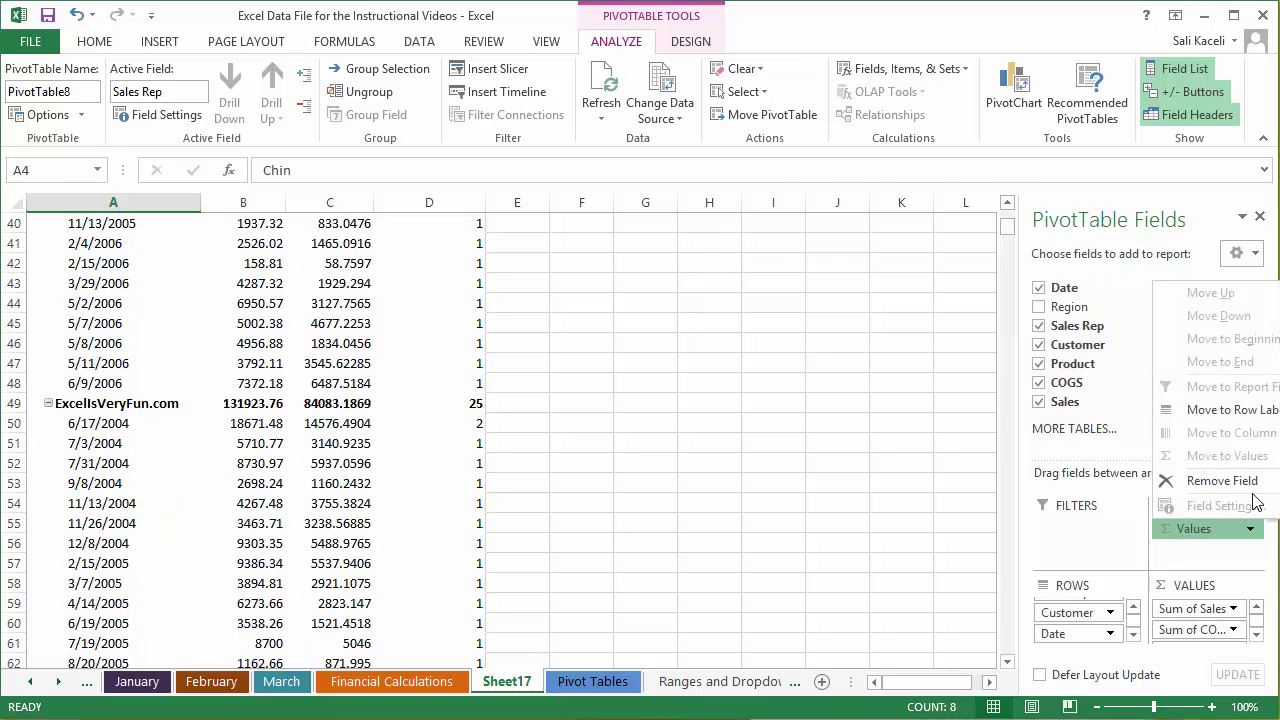
click(1036, 455)
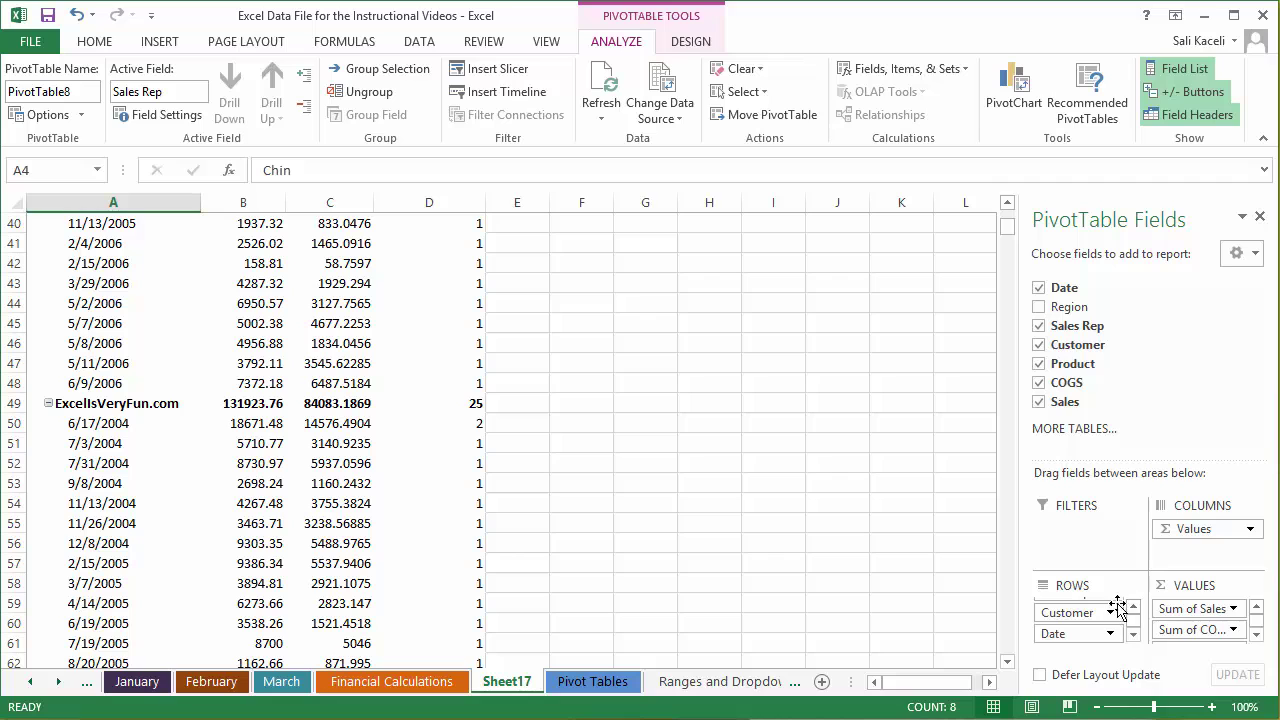
click(772, 440)
scroll(490, 418, up, 13)
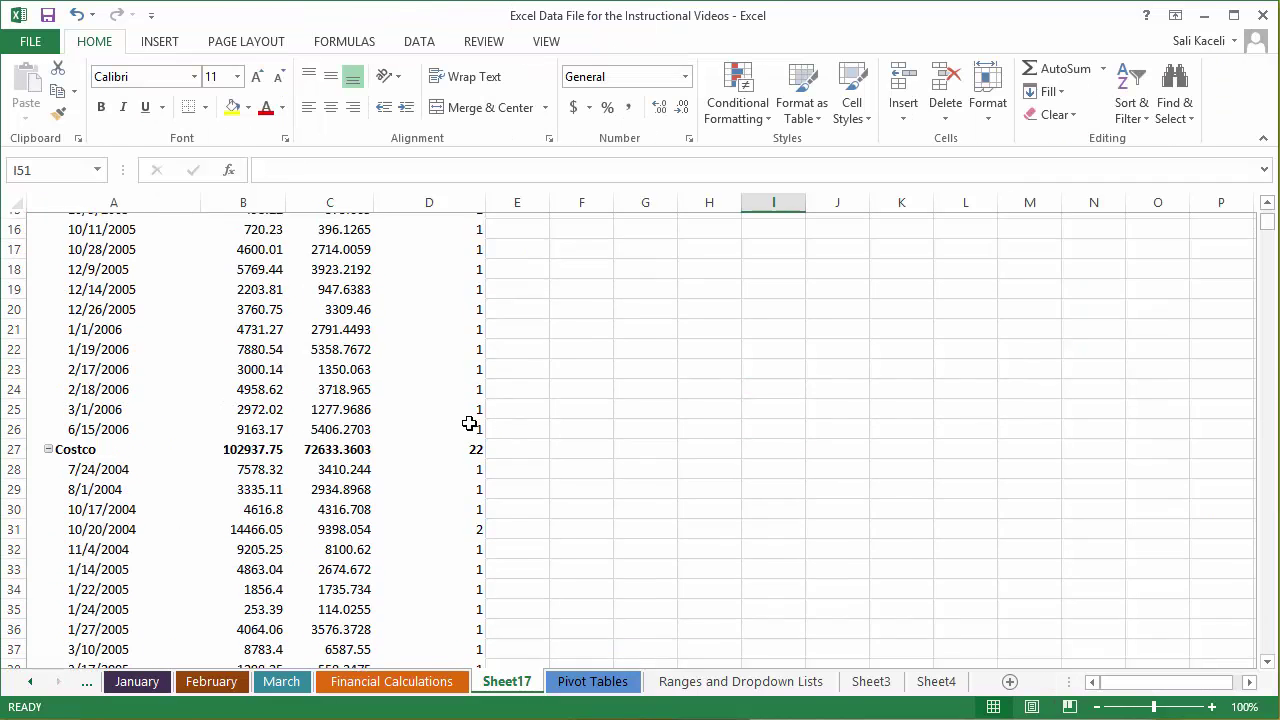
Remove and re-add COGS, then drop Sales Rep and Customer from the rows.
click(269, 367)
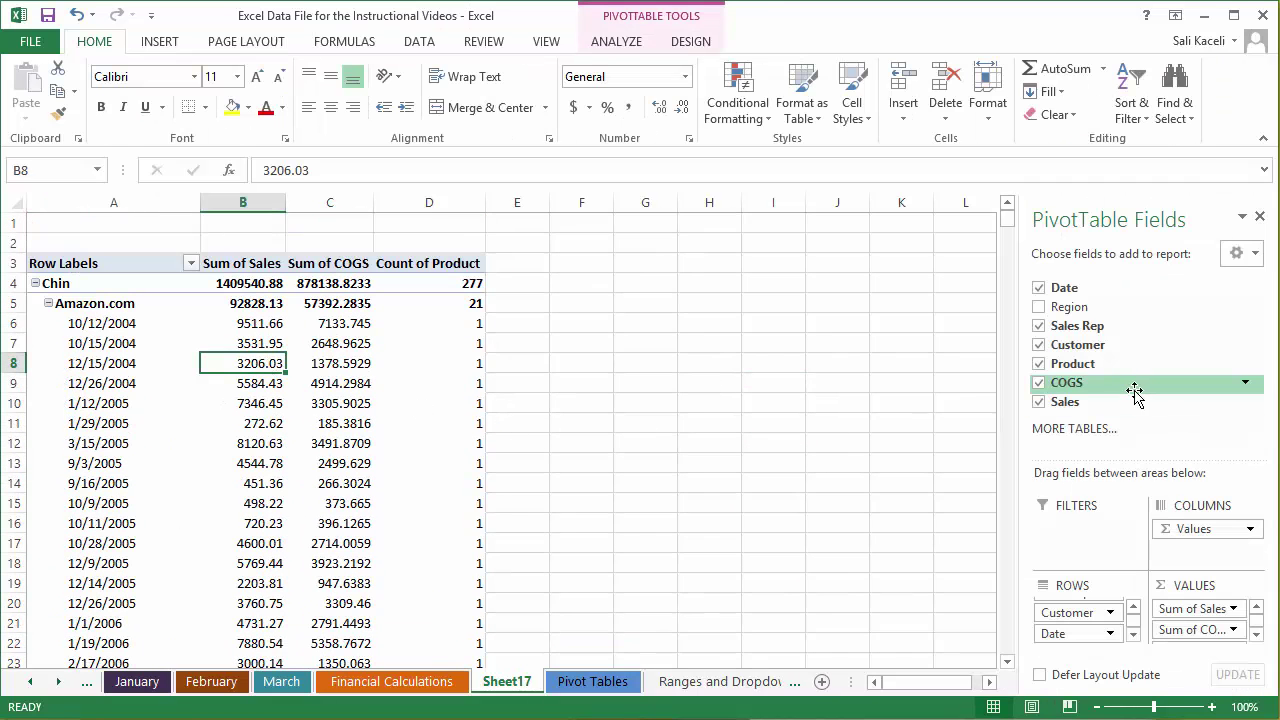
click(1039, 384)
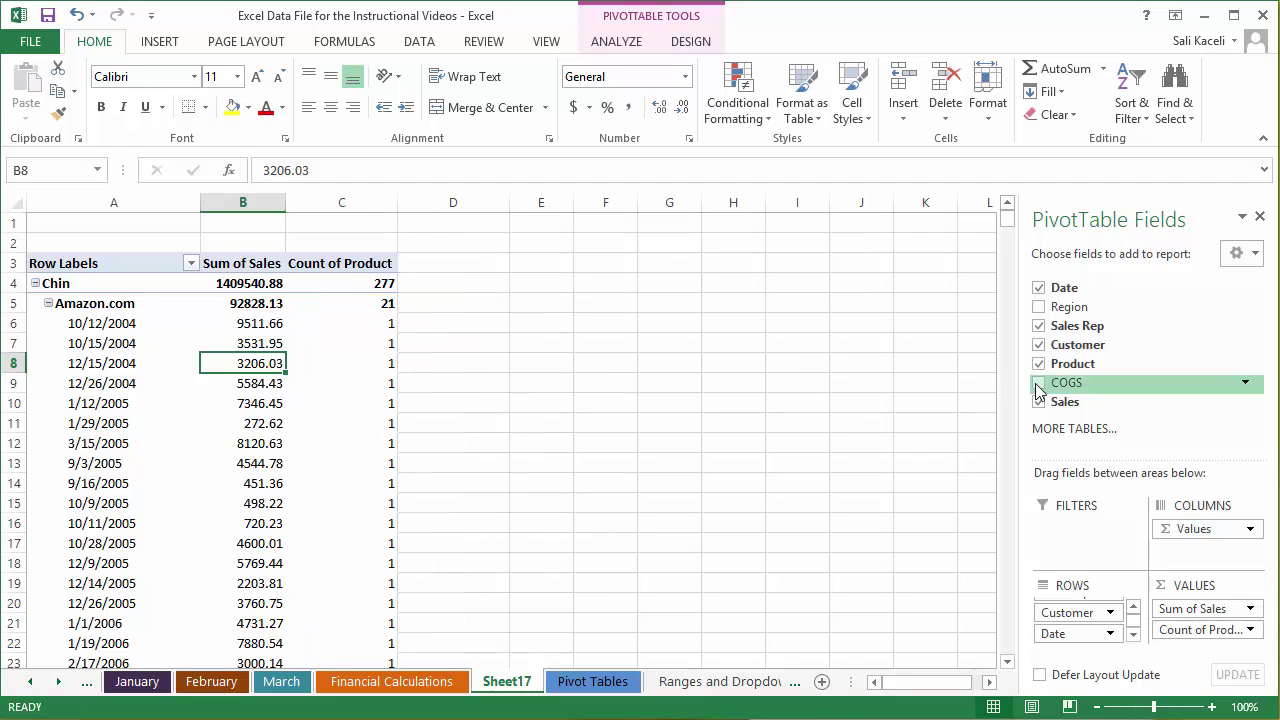
click(1038, 385)
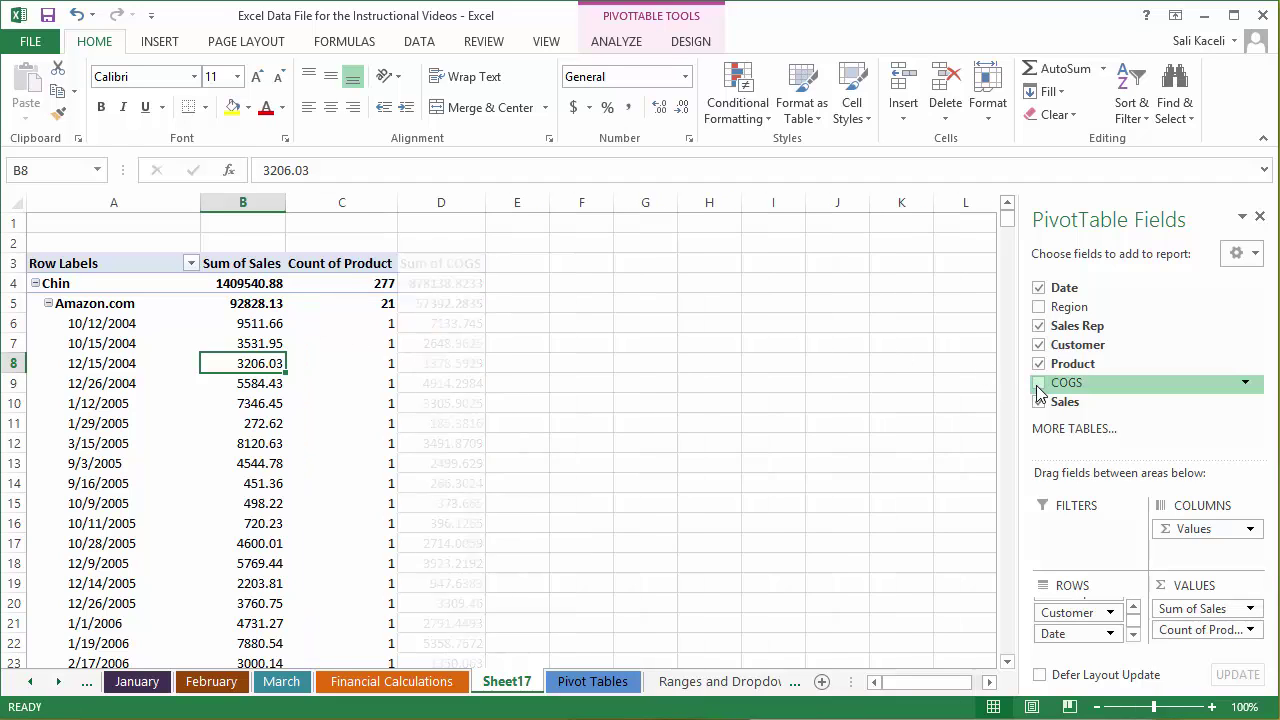
click(1039, 326)
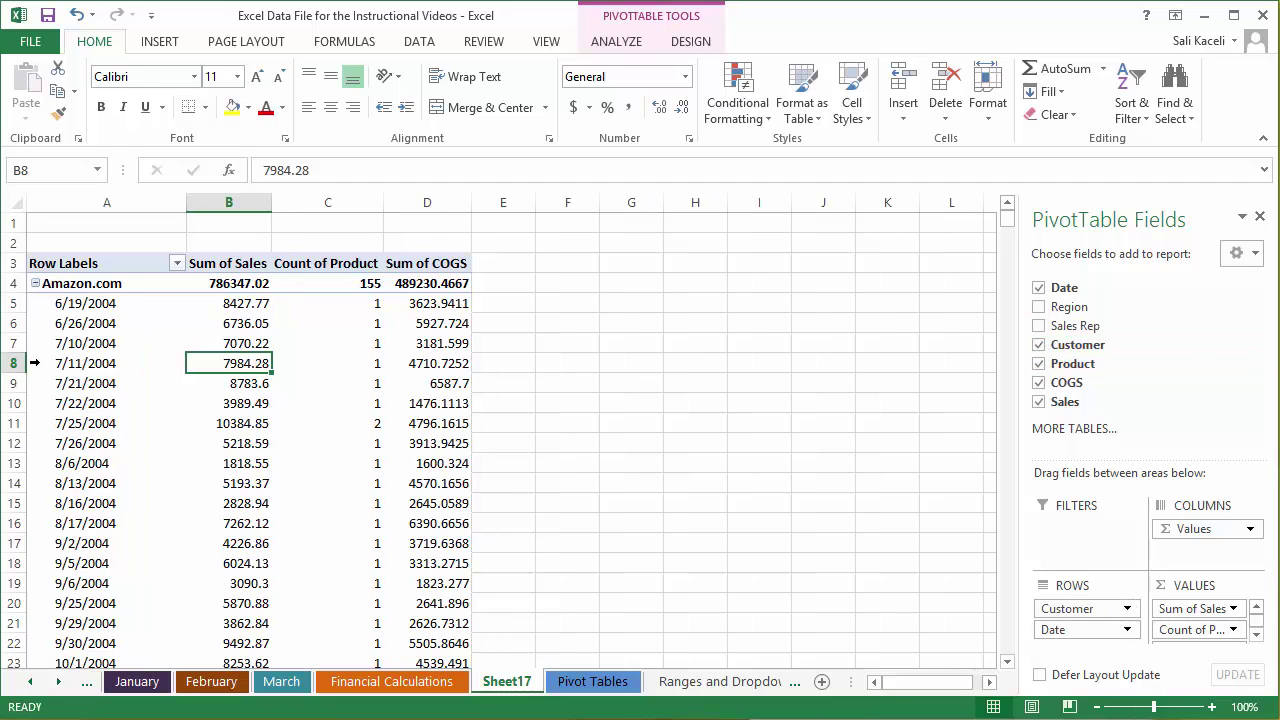
click(1039, 346)
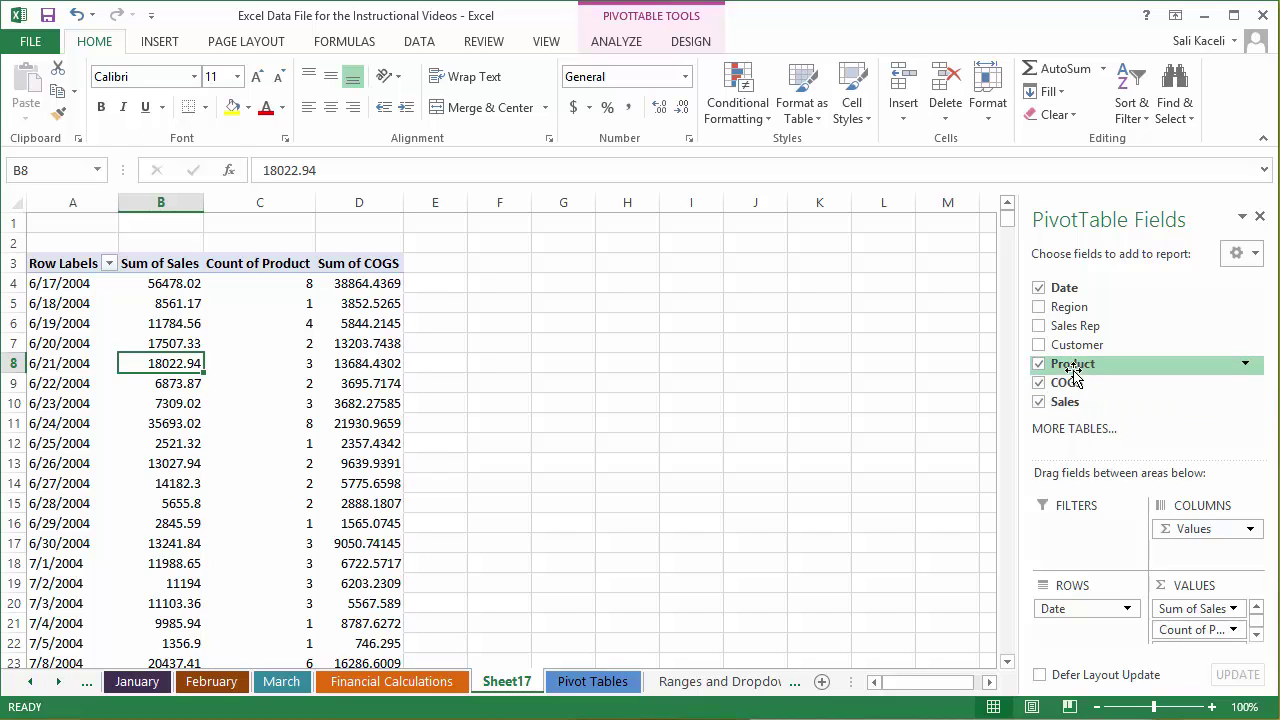
Make Date a report filter and list customers as the rows.
drag(1068, 288, 1098, 562)
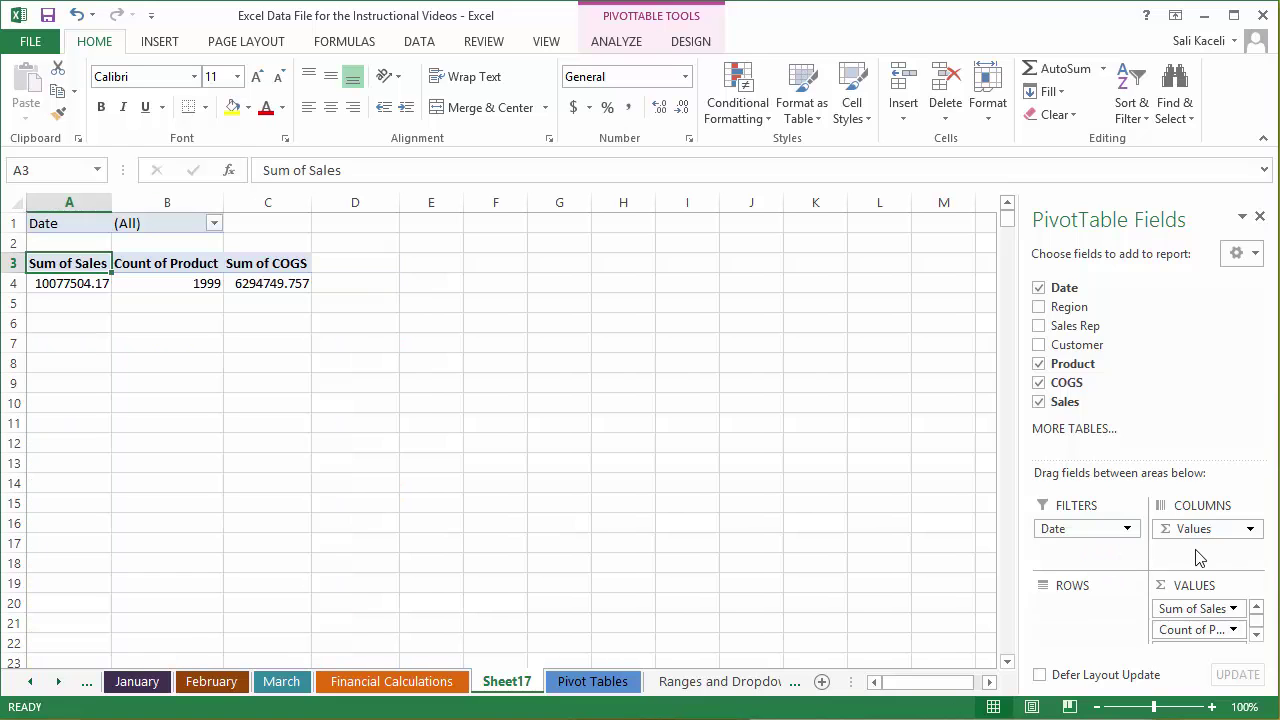
click(1038, 344)
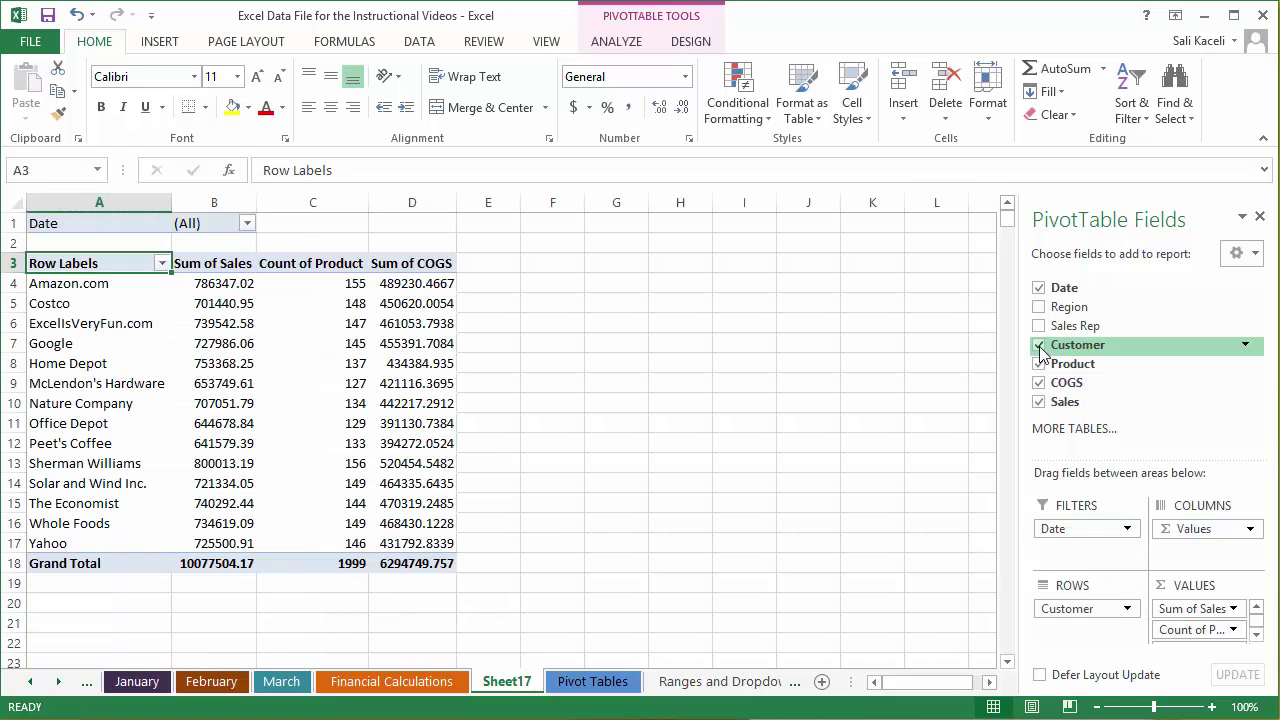
click(140, 224)
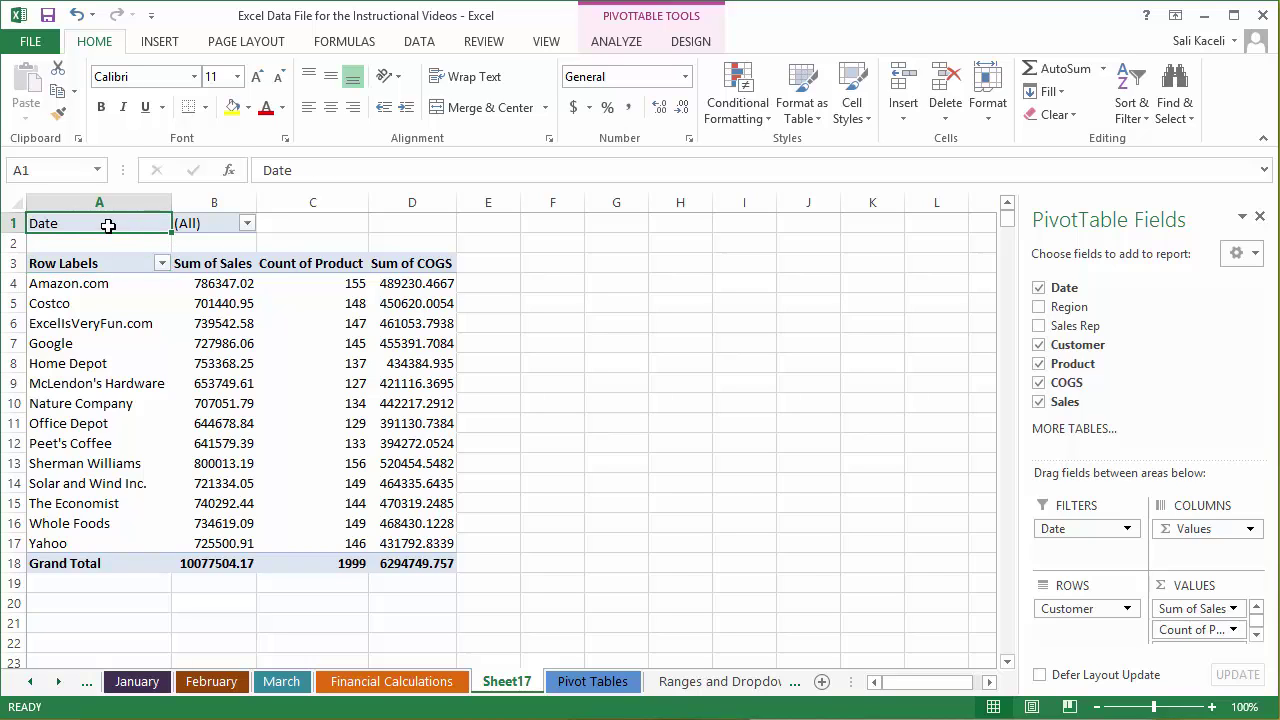
Filter Date to 6/19/2004, then enable Select Multiple Items in the filter.
click(246, 223)
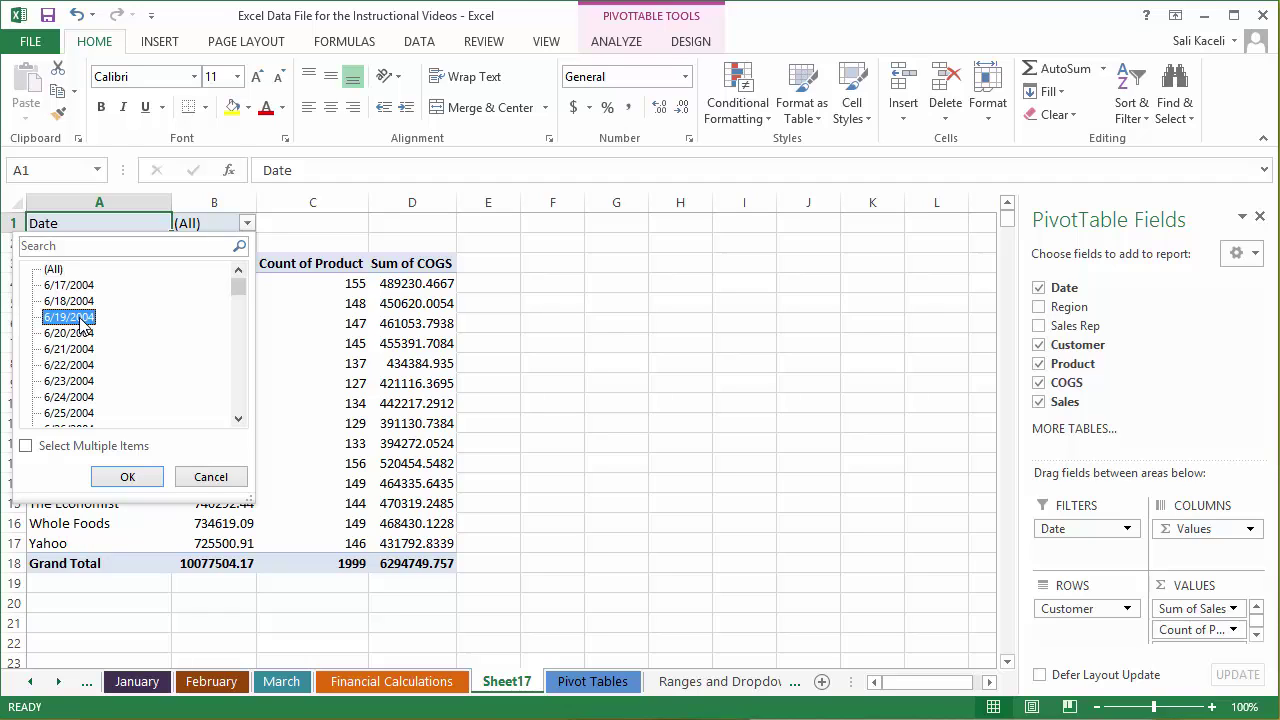
click(125, 477)
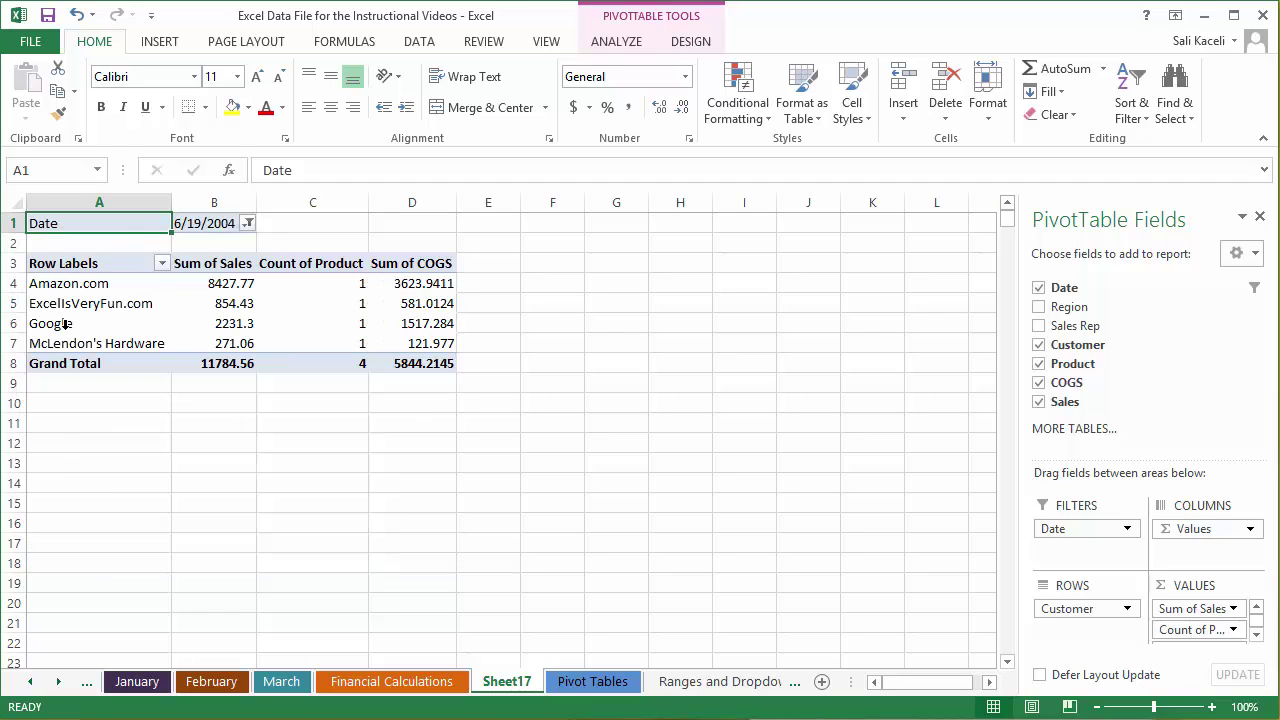
click(248, 224)
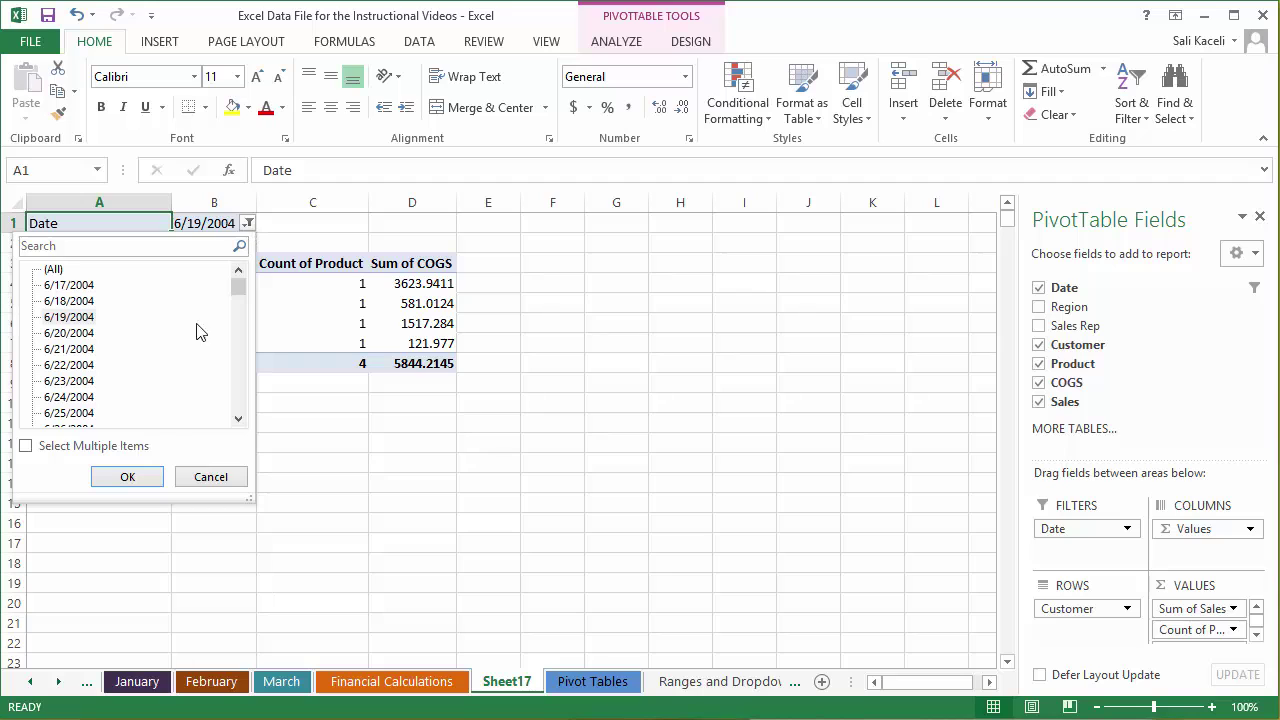
click(44, 450)
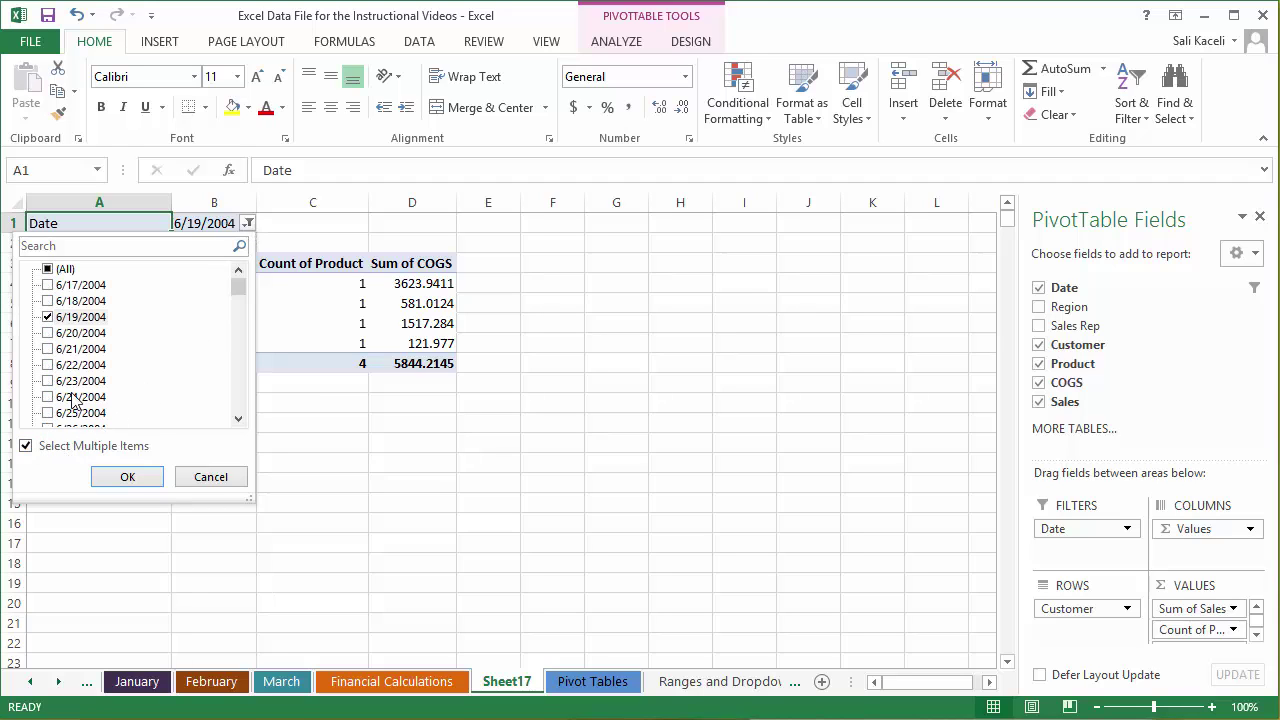
Close the Date filter list unchanged, then reset the Date filter to (All).
drag(243, 294, 242, 414)
click(233, 479)
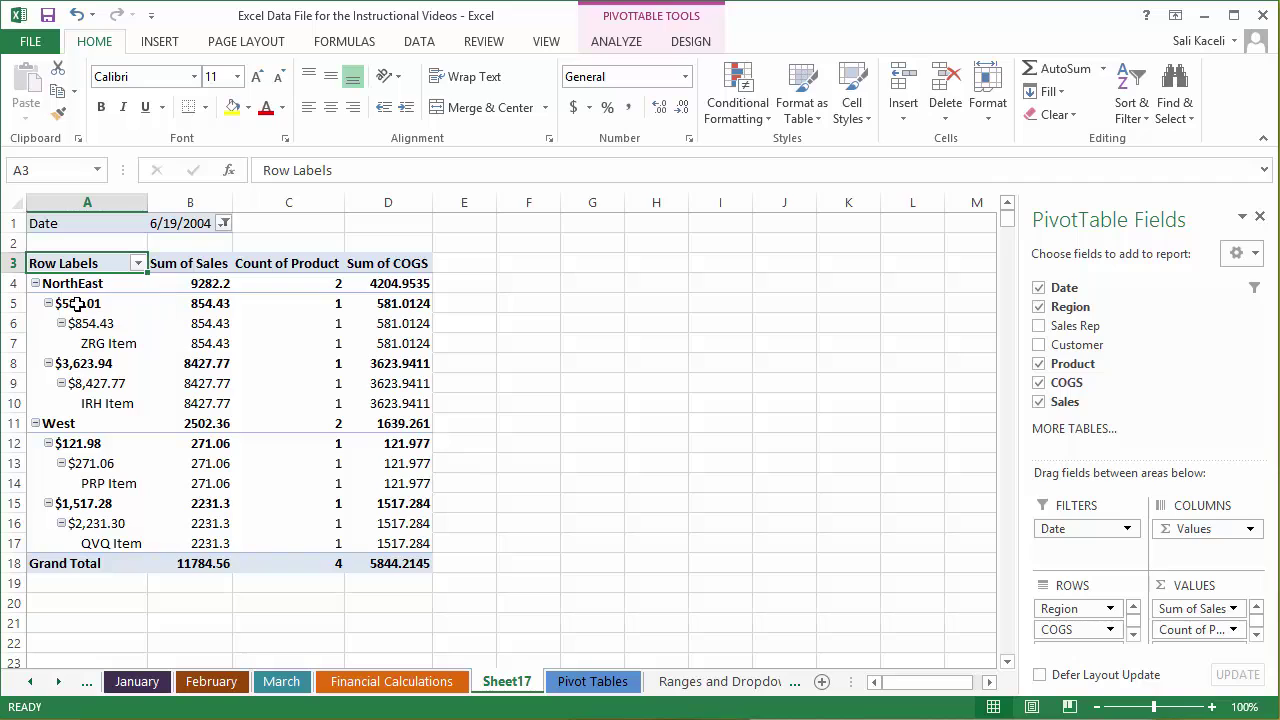
click(224, 224)
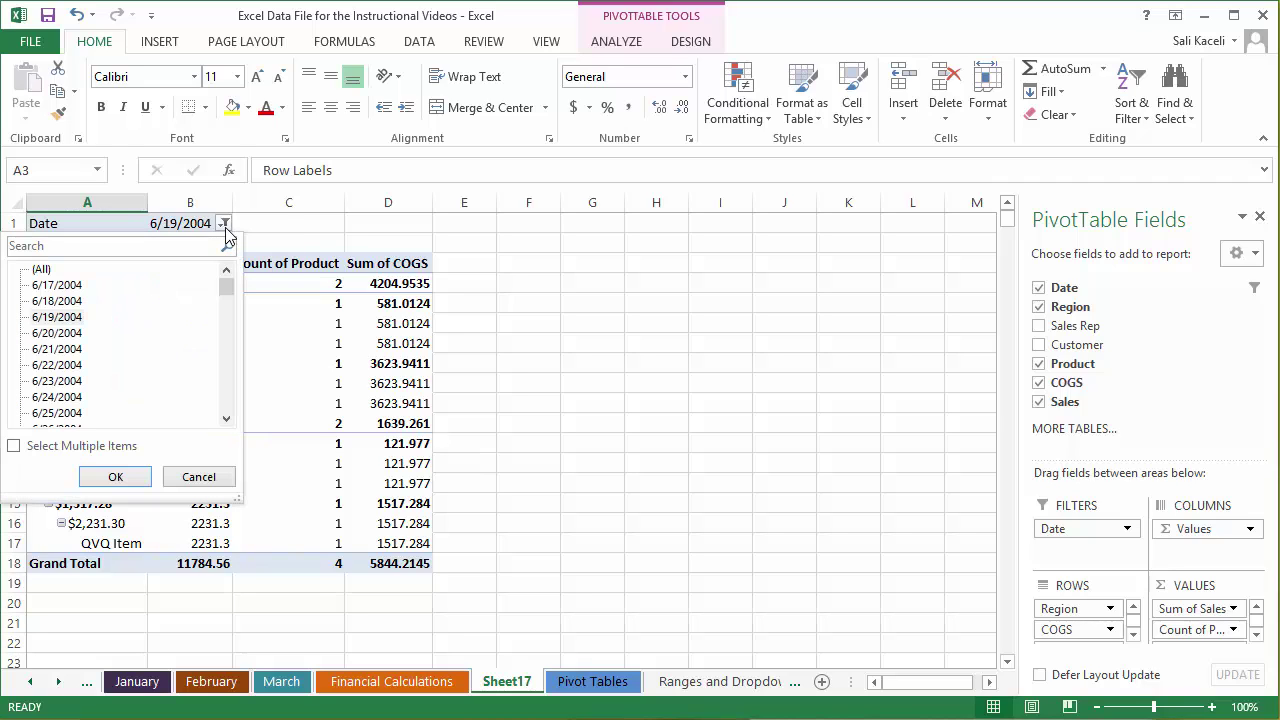
click(40, 266)
click(125, 478)
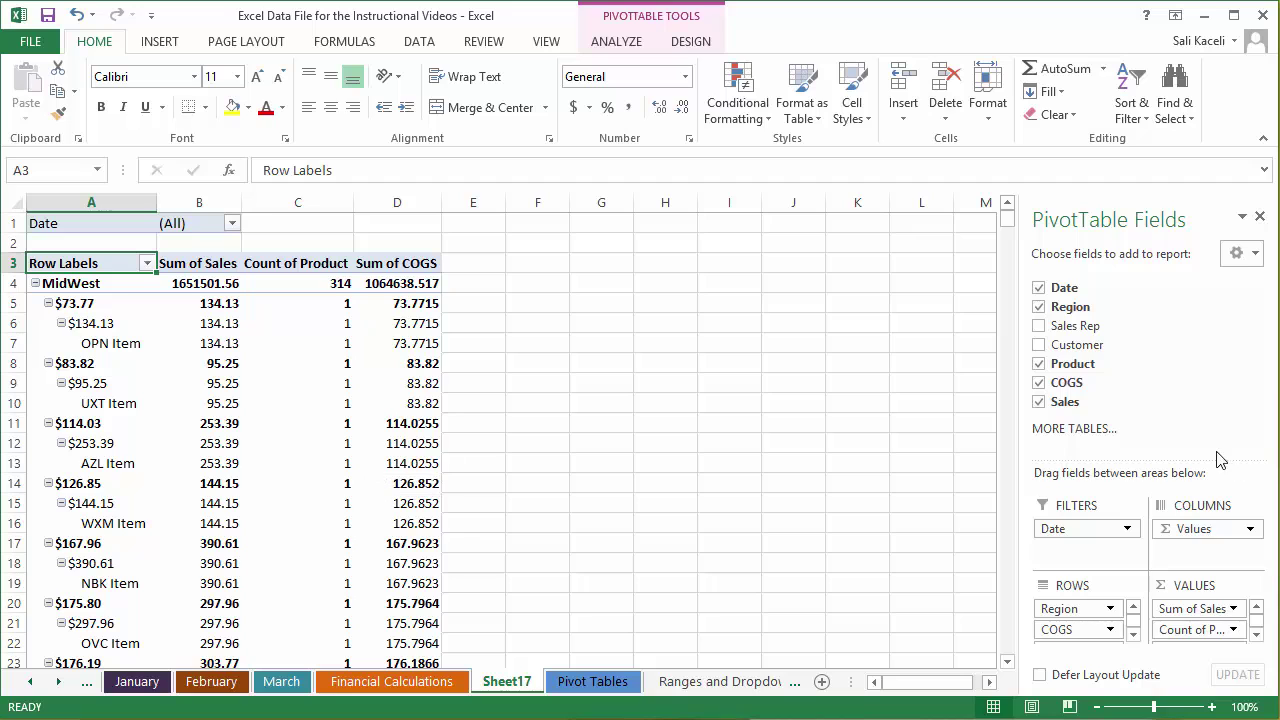
Swap COGS out of the rows for Product and place Sales Rep under Region.
drag(1098, 632, 1097, 392)
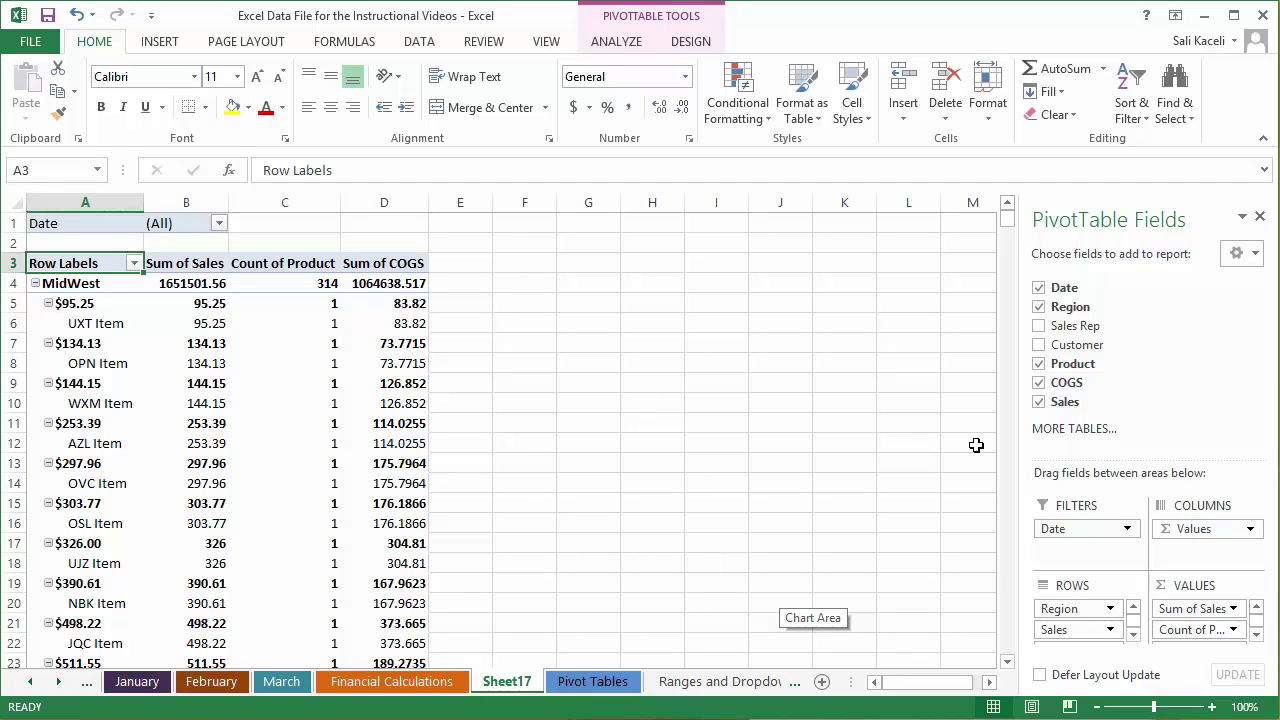
drag(1060, 365, 1077, 618)
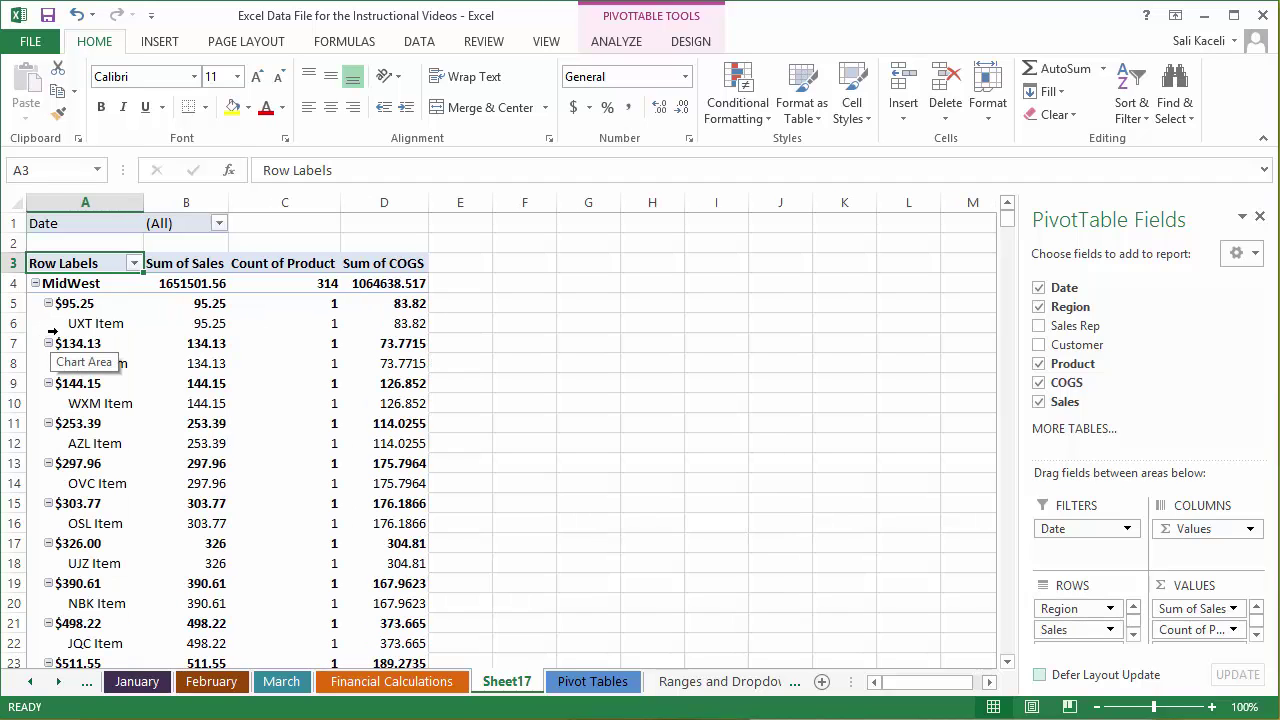
click(1040, 326)
drag(1058, 327, 1076, 620)
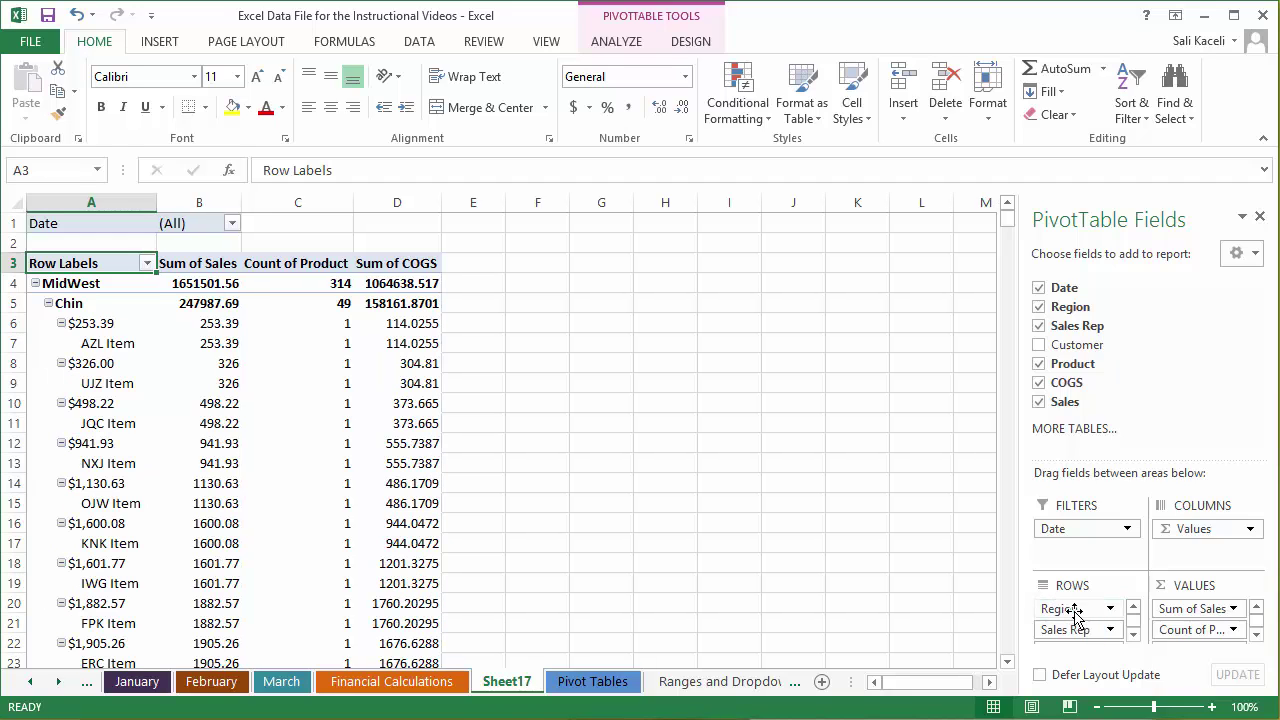
Select the MidWest label and drag Sales Rep back out of the rows.
click(67, 284)
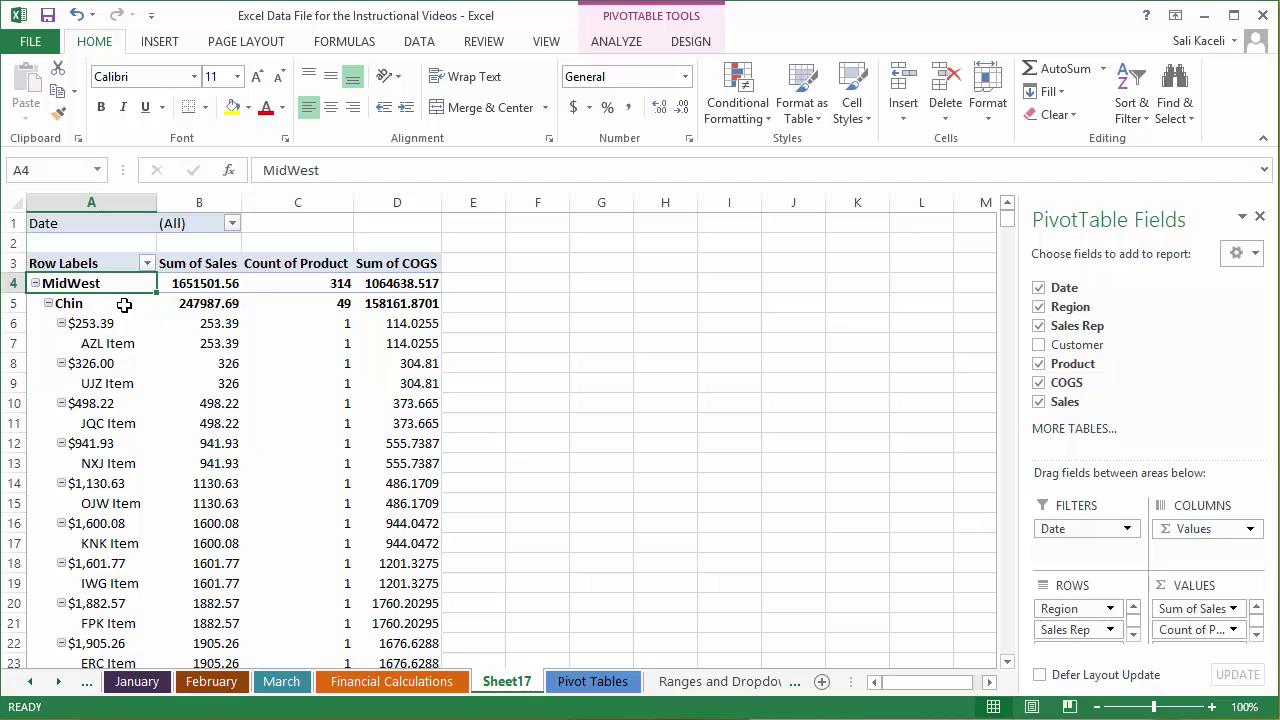
click(1134, 636)
drag(1066, 613, 418, 428)
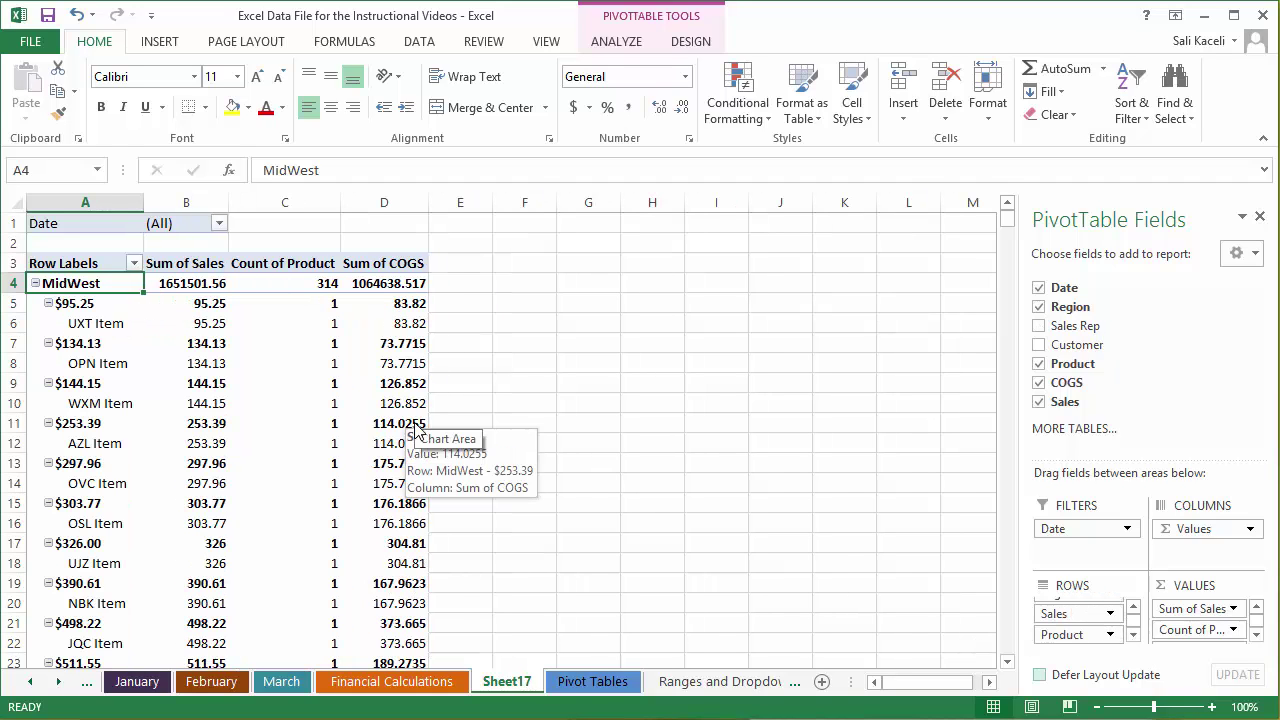